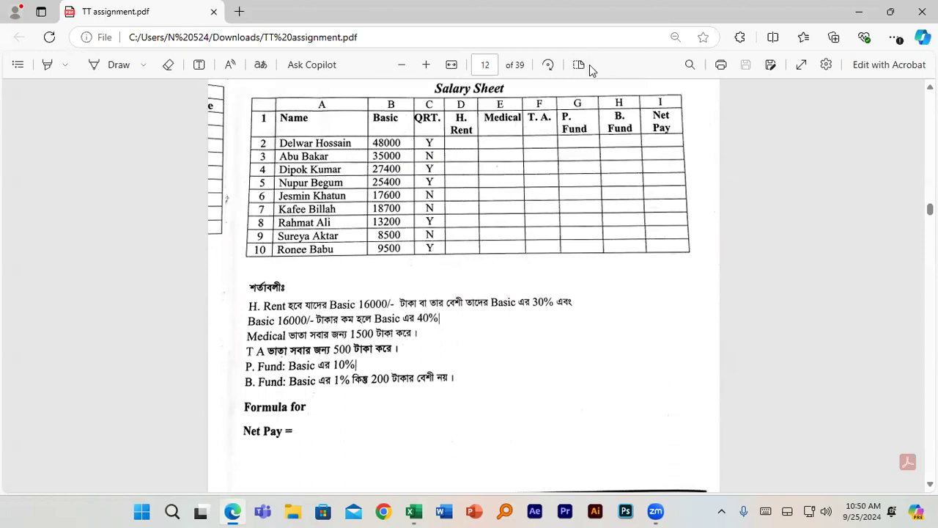
- Switch to the Excel workbook and apply all borders to the salary table A1:I10 on the Assignment-4 sheet
key("alt+Tab")
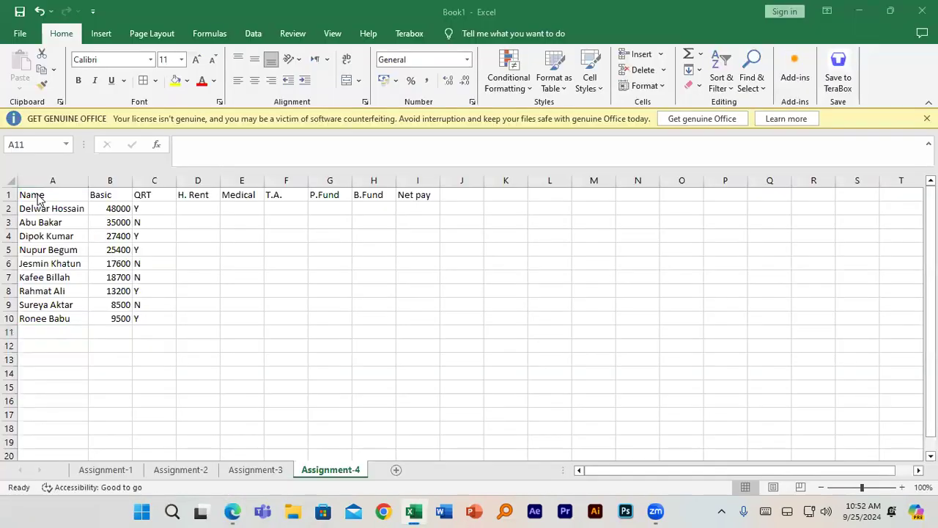
left_click_drag(32, 194, 411, 315)
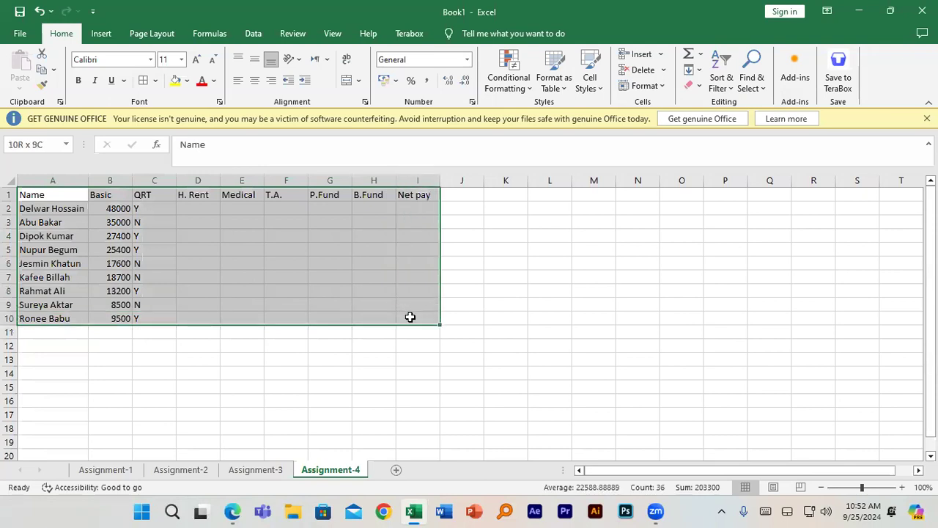
left_click(155, 80)
left_click(165, 198)
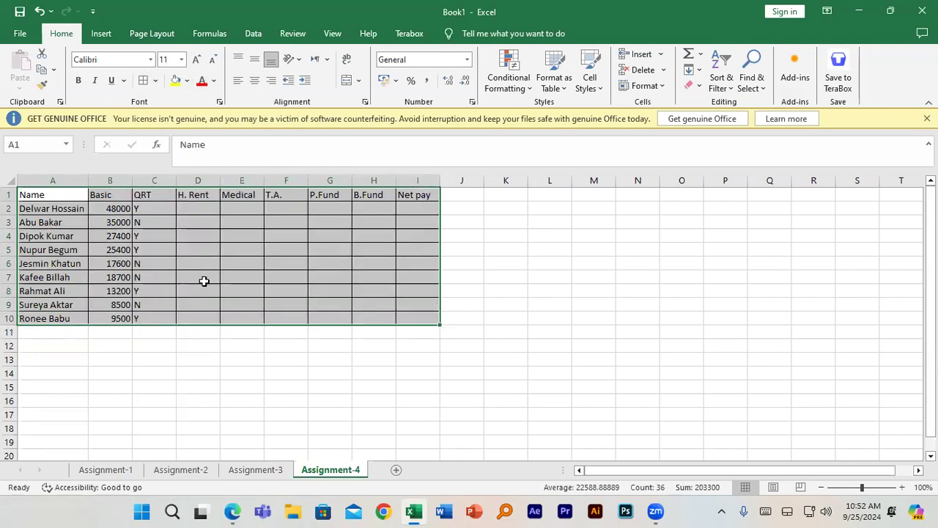
- Check the H. Rent conditions in TT assignment.pdf and write =IF(B2>=16000,B2*30%,B2*40%) in cell D2 of the Excel salary sheet
scroll(203, 282, "up", 5)
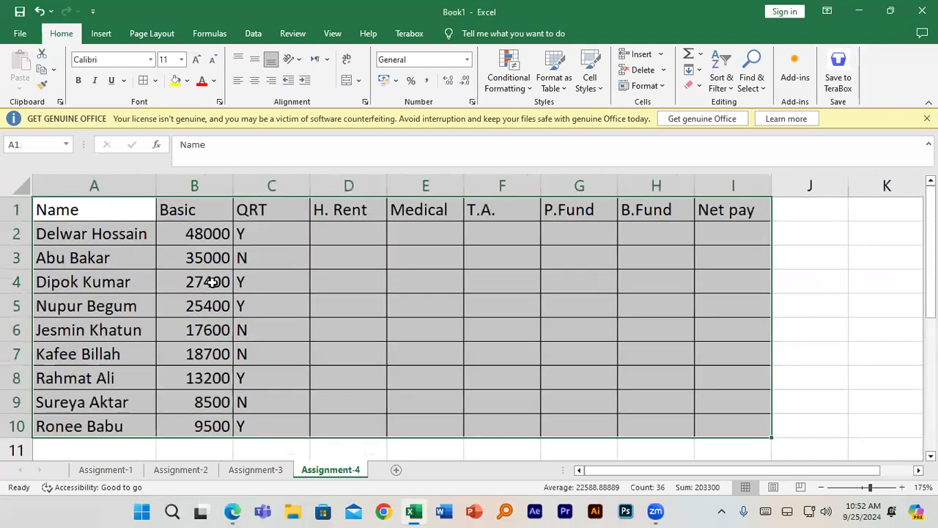
left_click(348, 244)
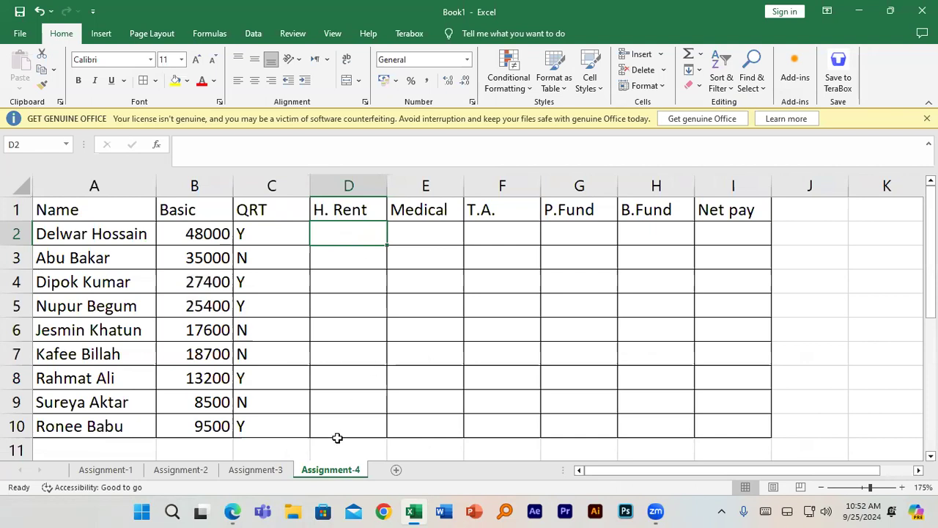
left_click(232, 511)
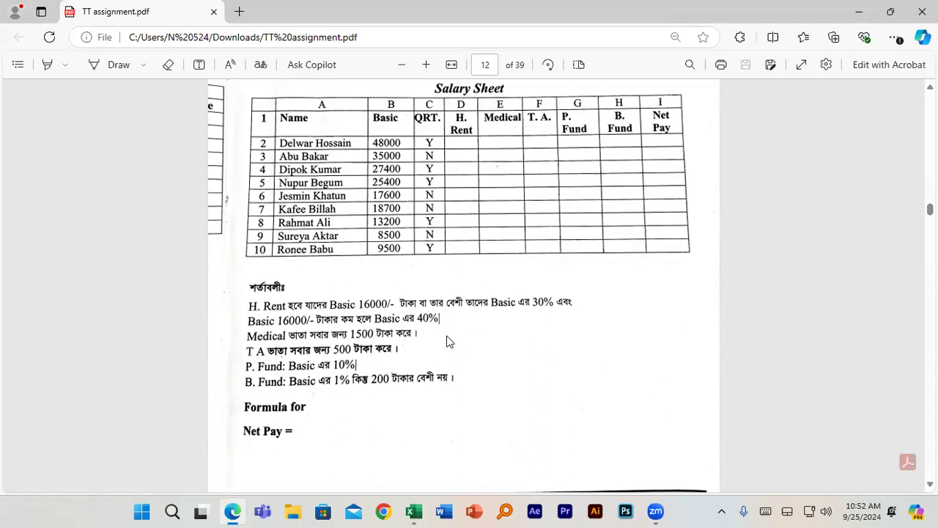
left_click(416, 511)
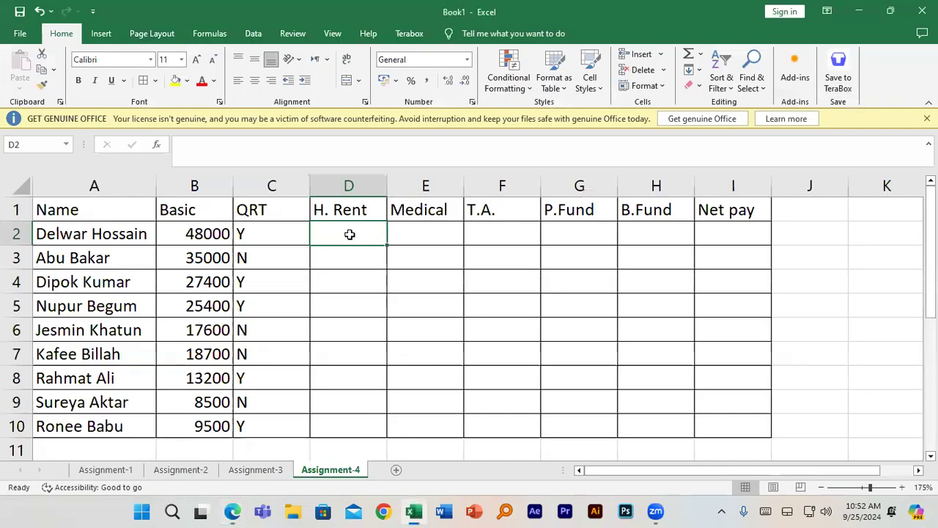
type("=")
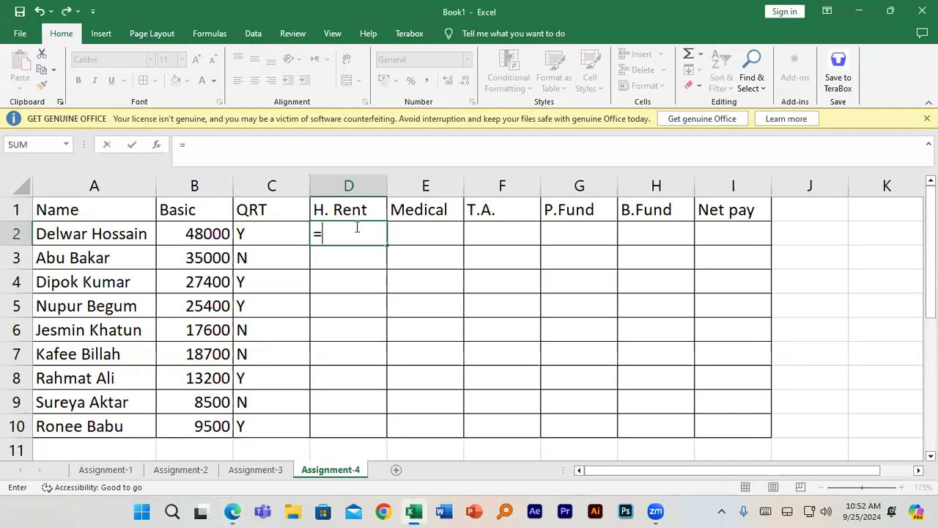
type("if")
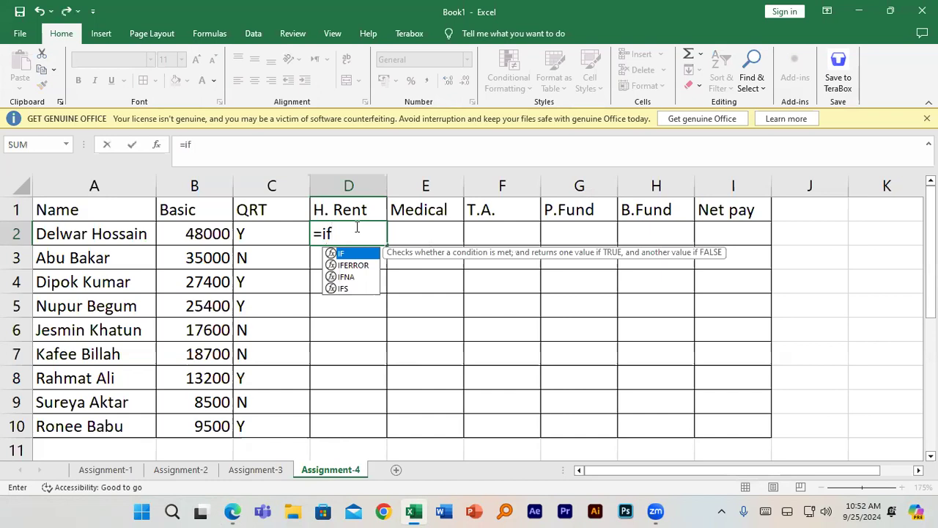
key("Tab")
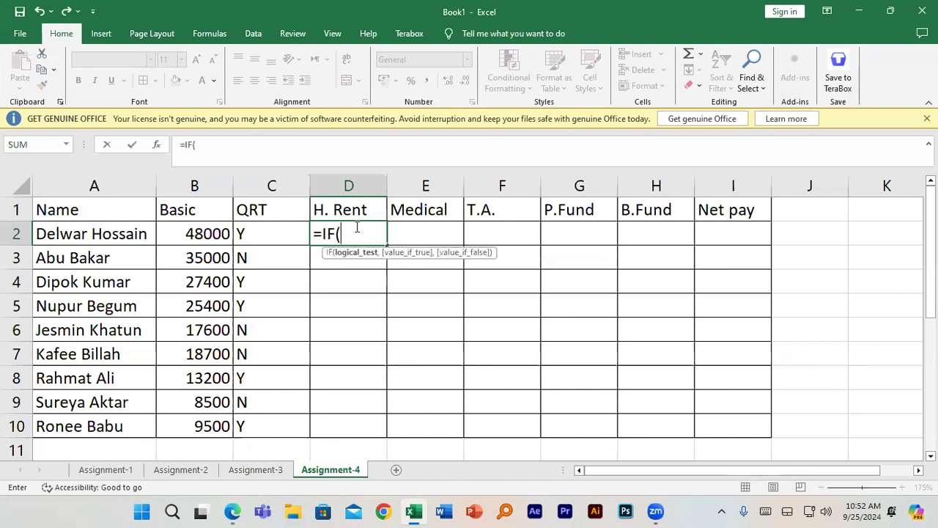
left_click(203, 229)
type(">=1")
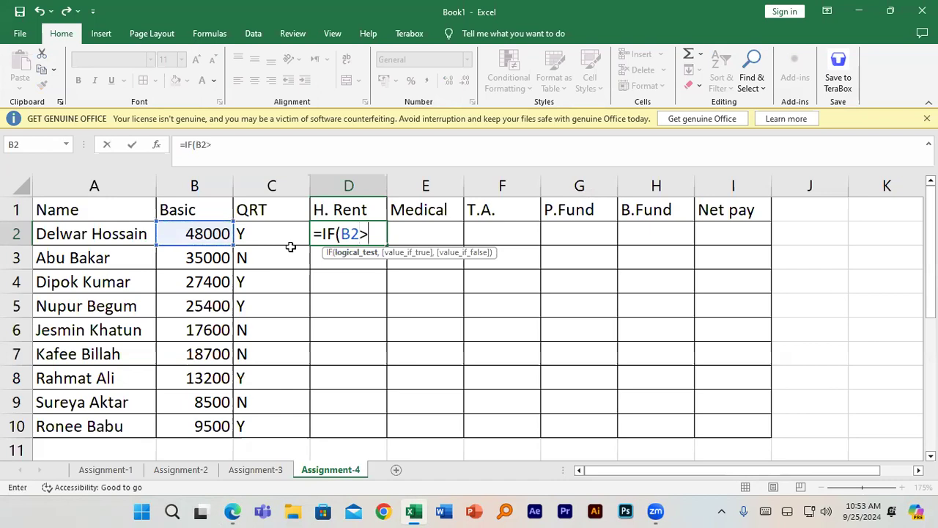
type("6000,")
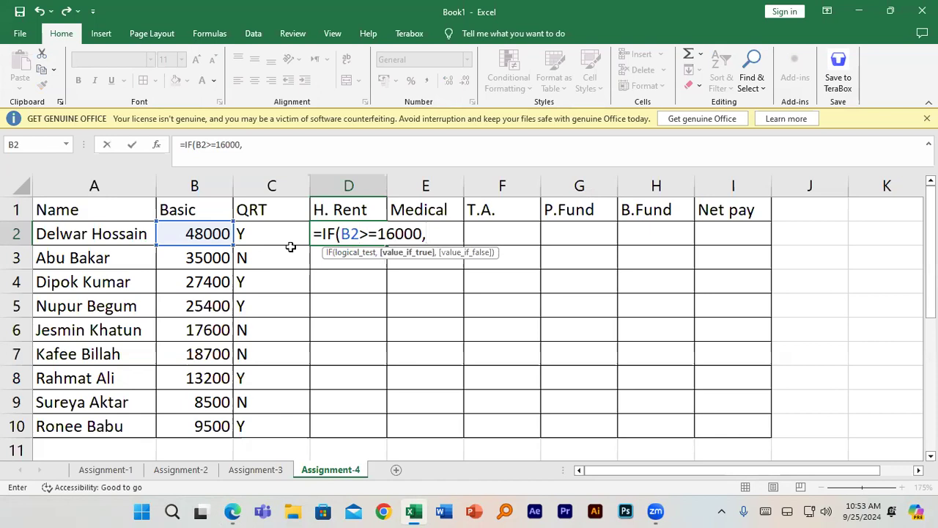
left_click(204, 234)
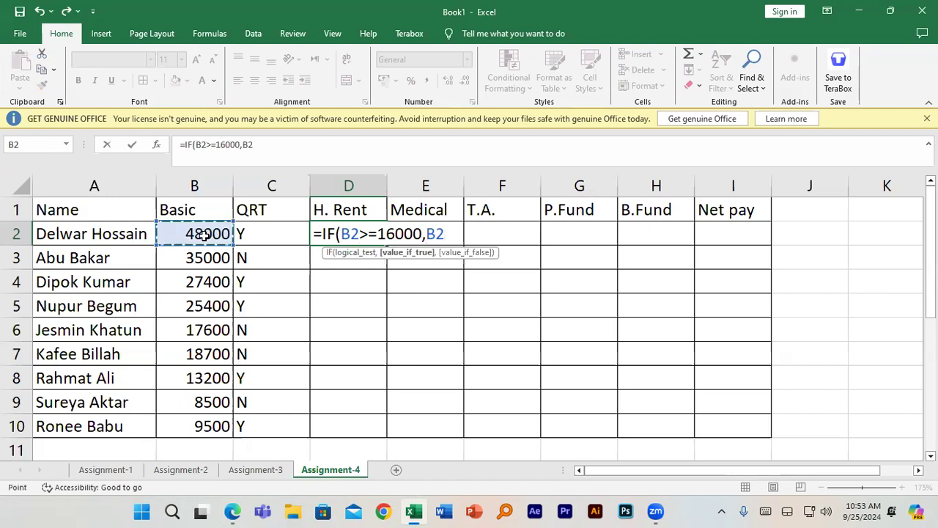
type("*30")
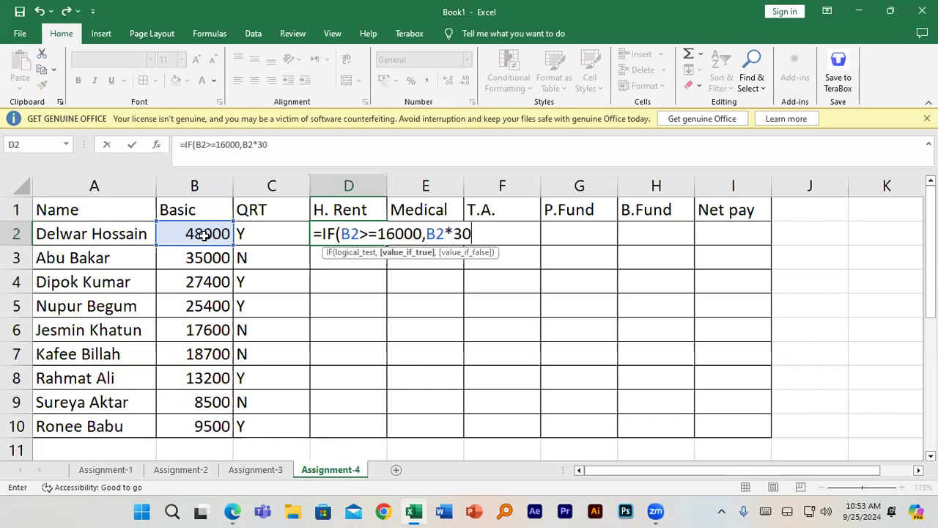
type("%,")
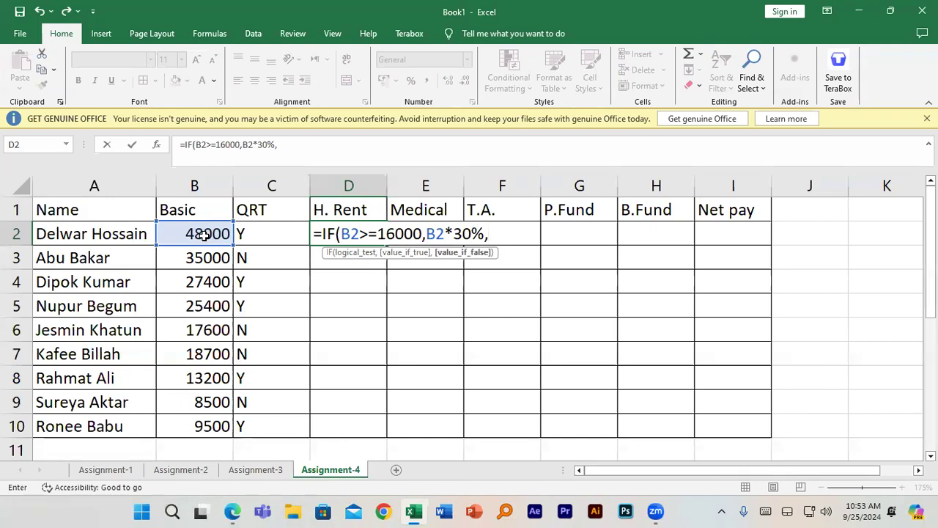
left_click(206, 233)
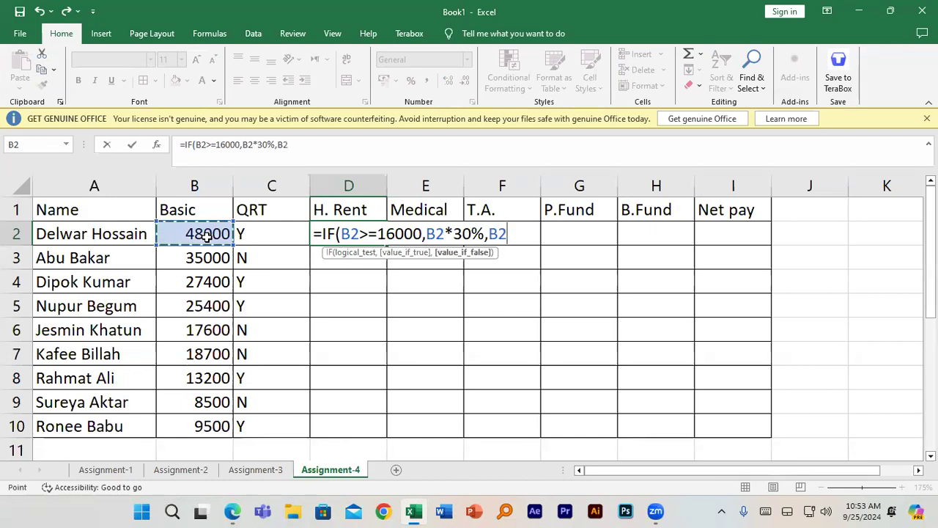
type("*40%)")
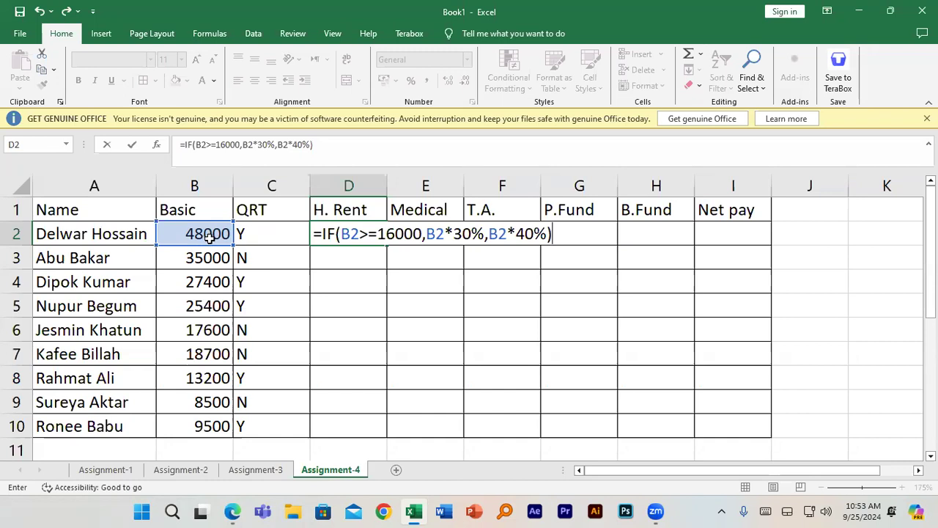
- Review the logical test and the 30% and 40% arguments of the D2 formula and commit it
left_click_drag(427, 233, 486, 233)
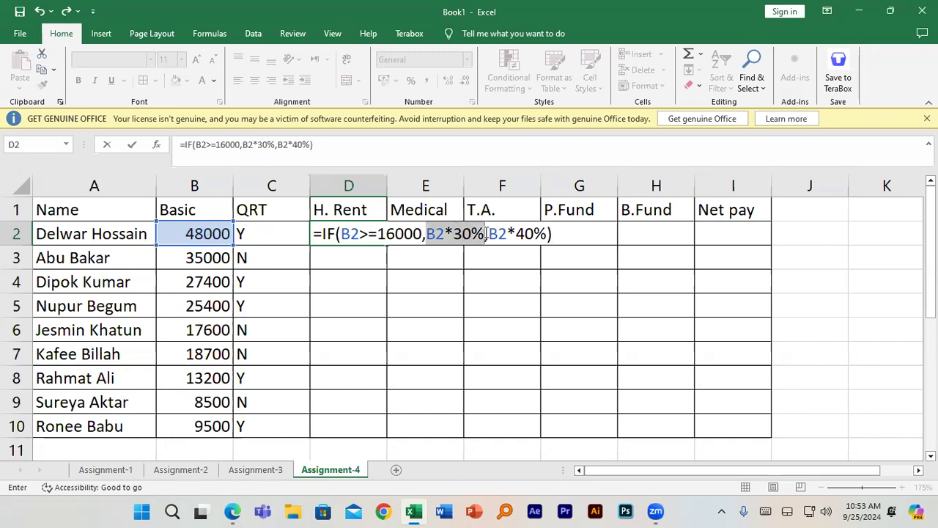
left_click_drag(423, 233, 340, 233)
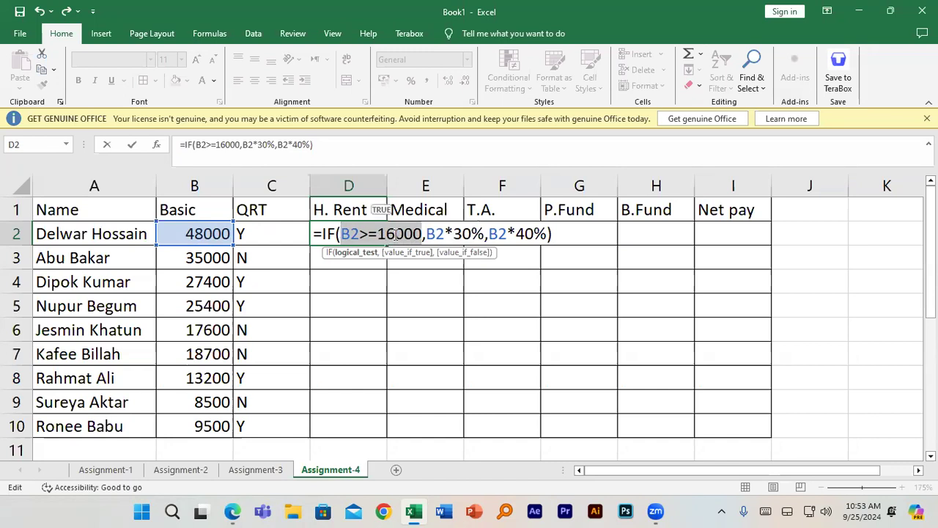
left_click_drag(488, 233, 546, 234)
left_click_drag(415, 233, 341, 233)
left_click_drag(426, 234, 487, 235)
left_click(490, 235)
key("Return")
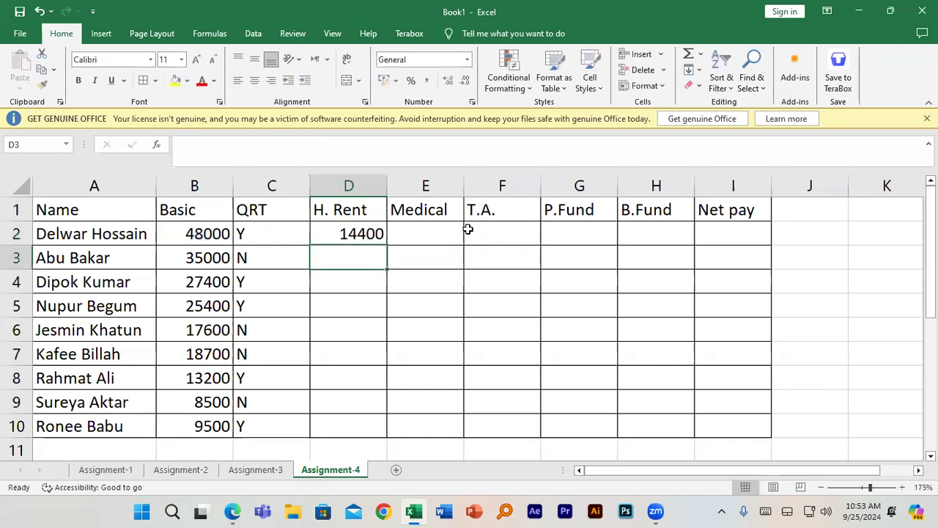
- Recheck the H. Rent formula in D2 and fill it down through D10
left_click(377, 235)
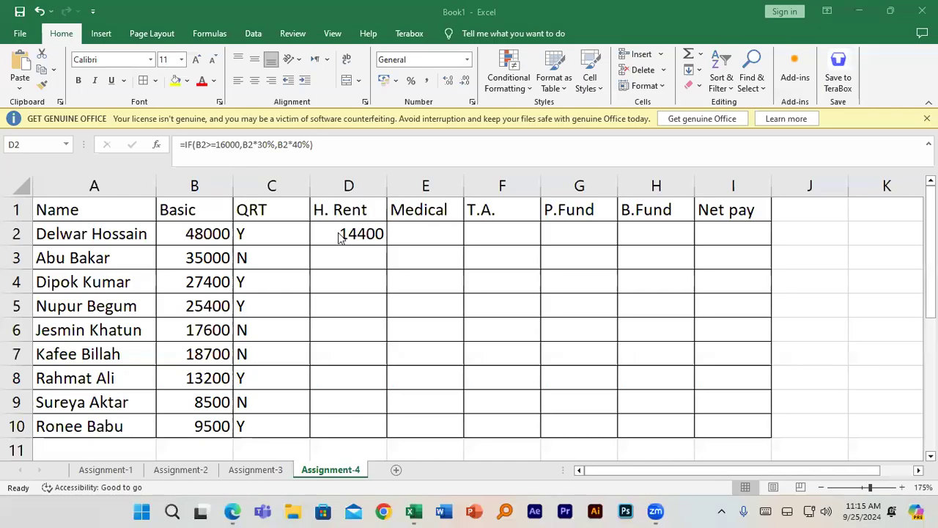
double_click(338, 235)
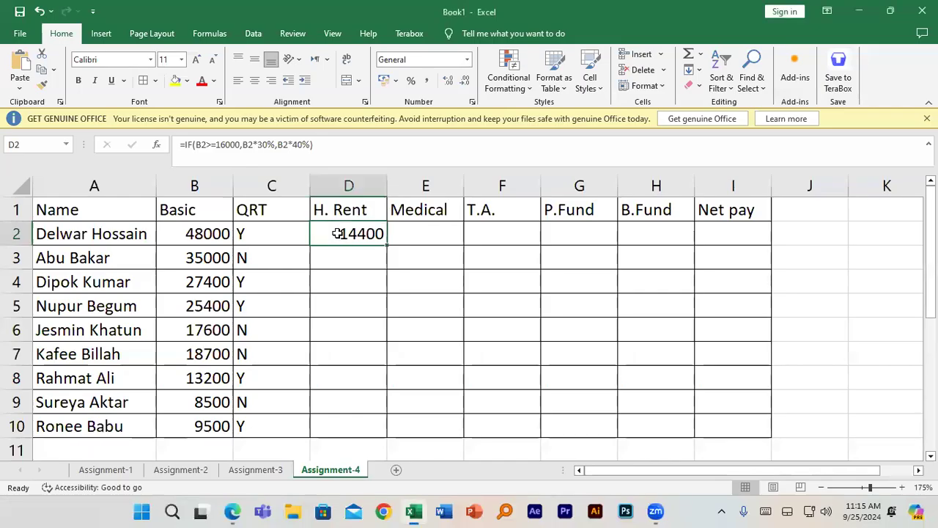
left_click(369, 233)
left_click(488, 235)
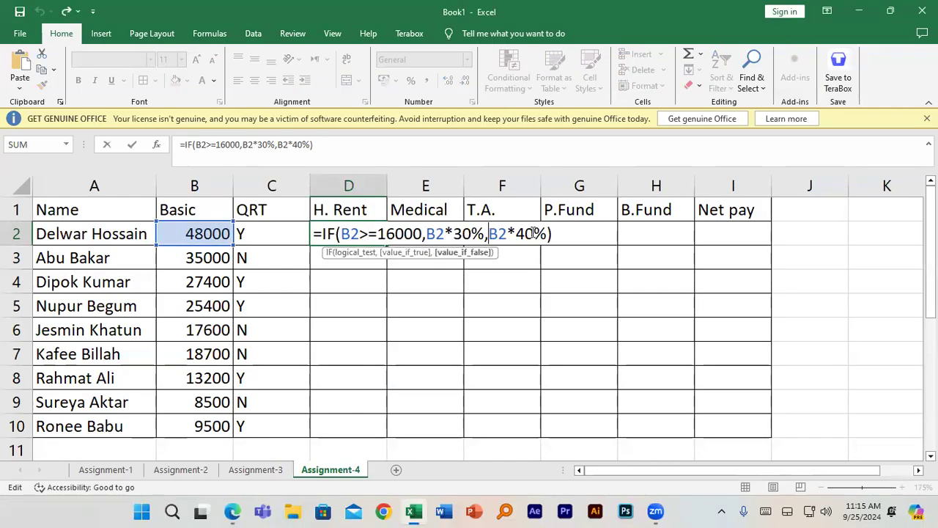
left_click(554, 233)
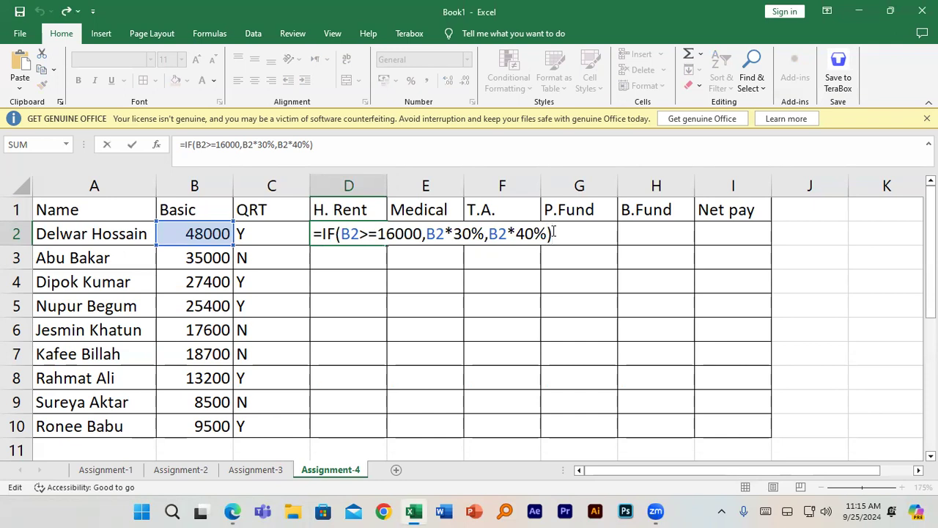
key("Return")
left_click(371, 236)
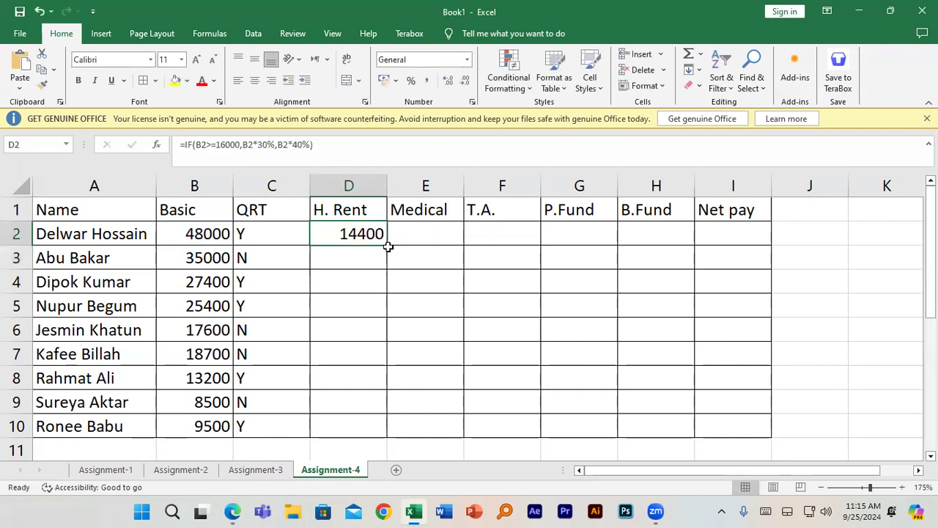
double_click(388, 247)
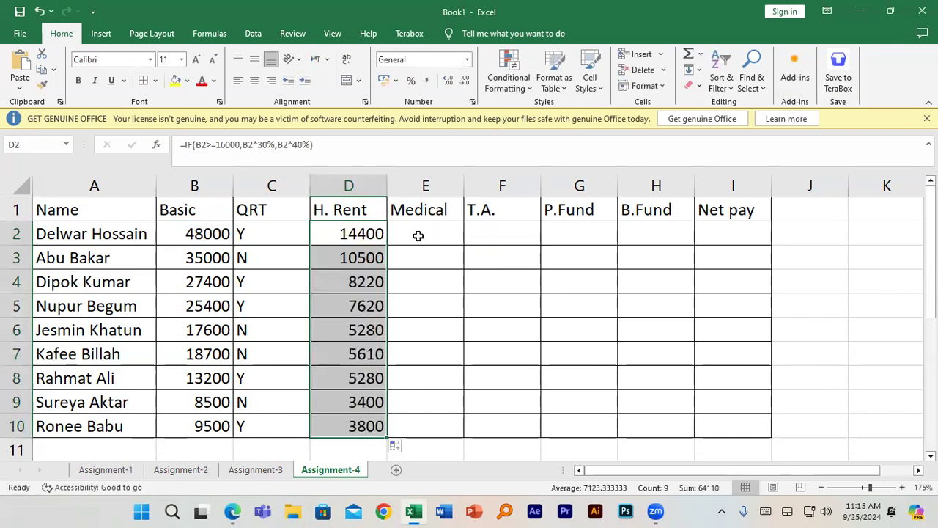
- Enter 1500 as the Medical allowance in E2 and copy it down through E10
left_click(418, 235)
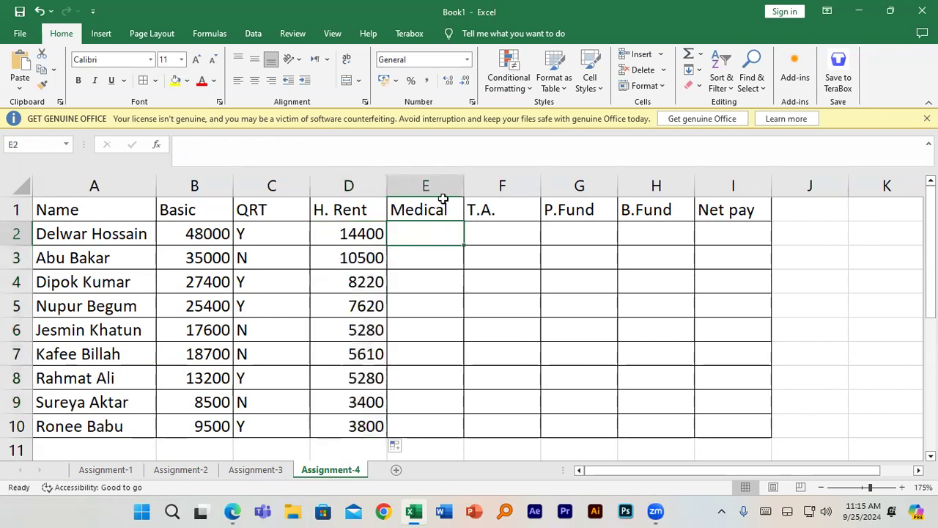
type("1500")
key("Return")
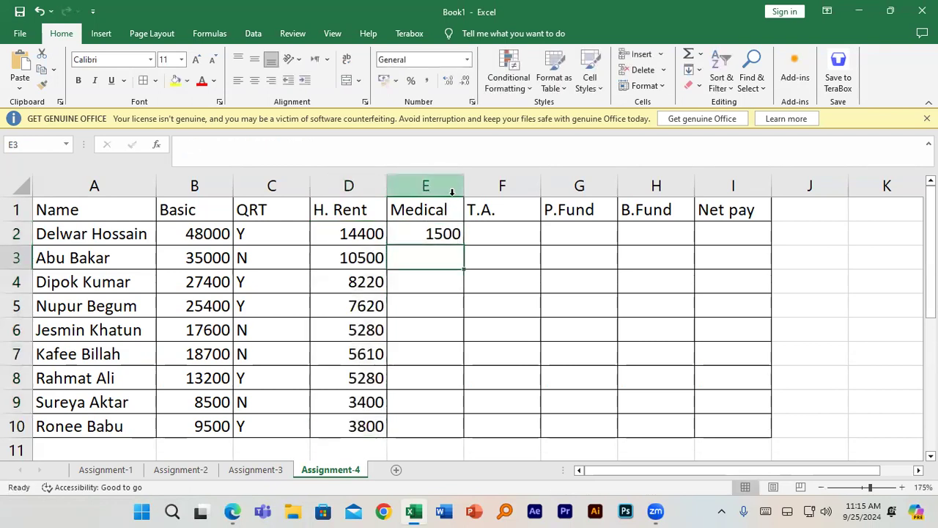
left_click(446, 234)
double_click(466, 246)
- Enter 500 as the T.A. allowance in F2 and copy it down through F10
left_click(494, 234)
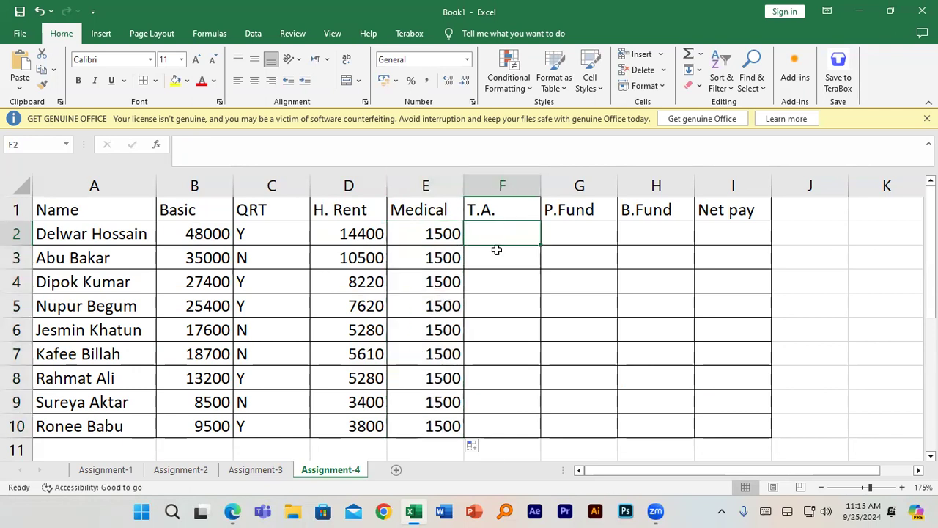
type("500")
key("Return")
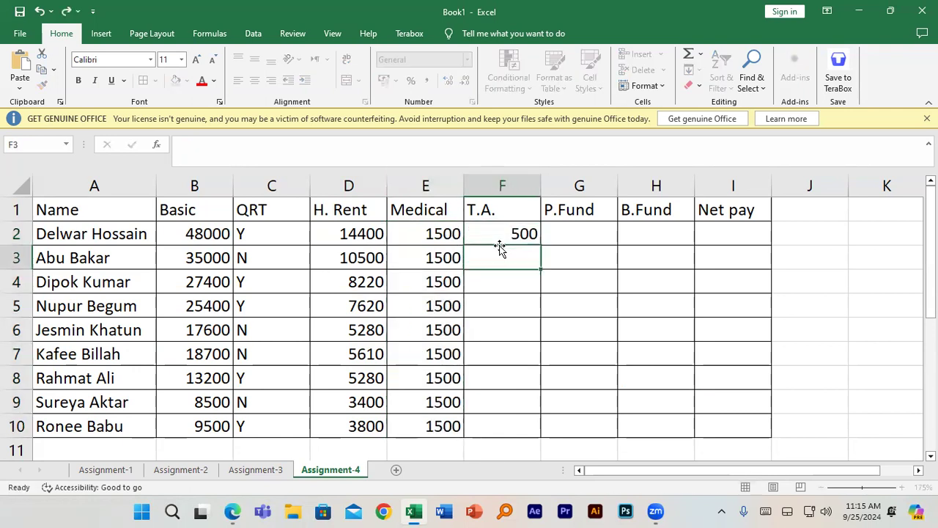
left_click(533, 239)
double_click(539, 244)
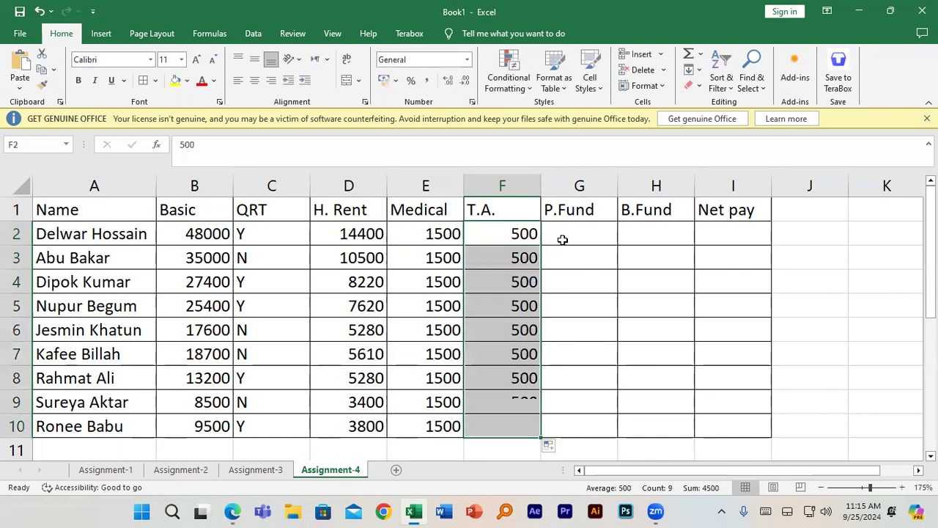
- Calculate the P.Fund in G2 with the formula =B2*10%
left_click(569, 234)
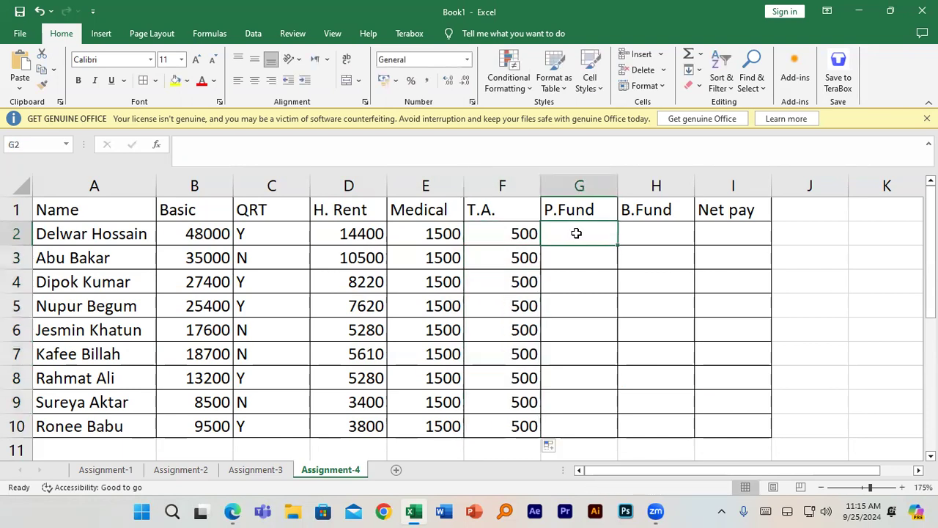
type("=")
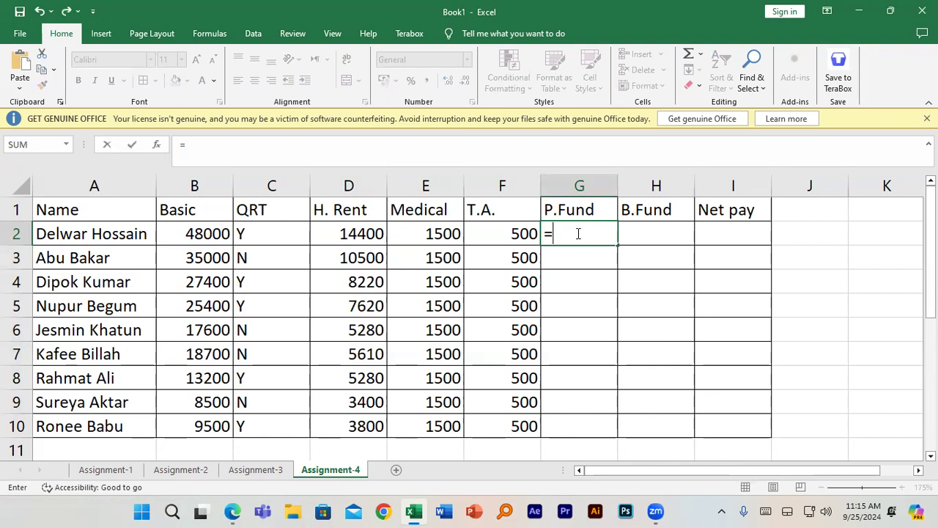
left_click(195, 235)
type("*10%")
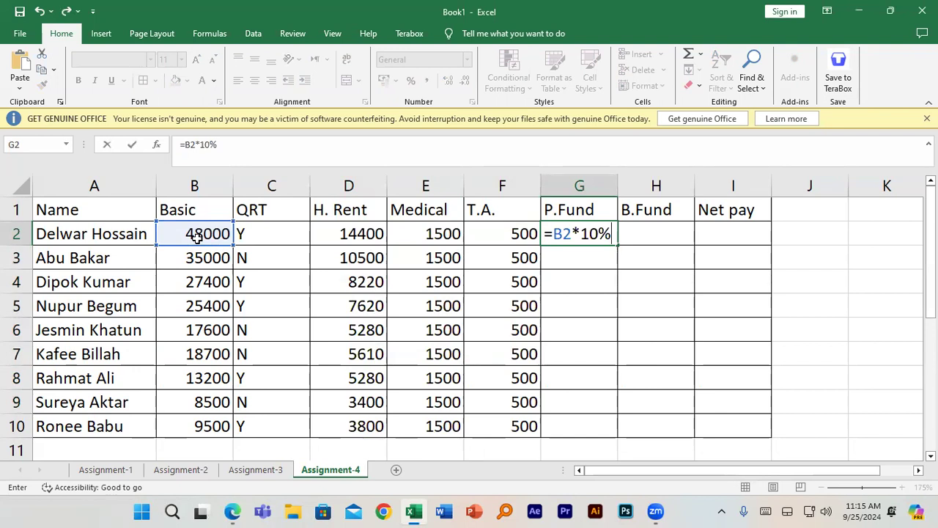
key("Return")
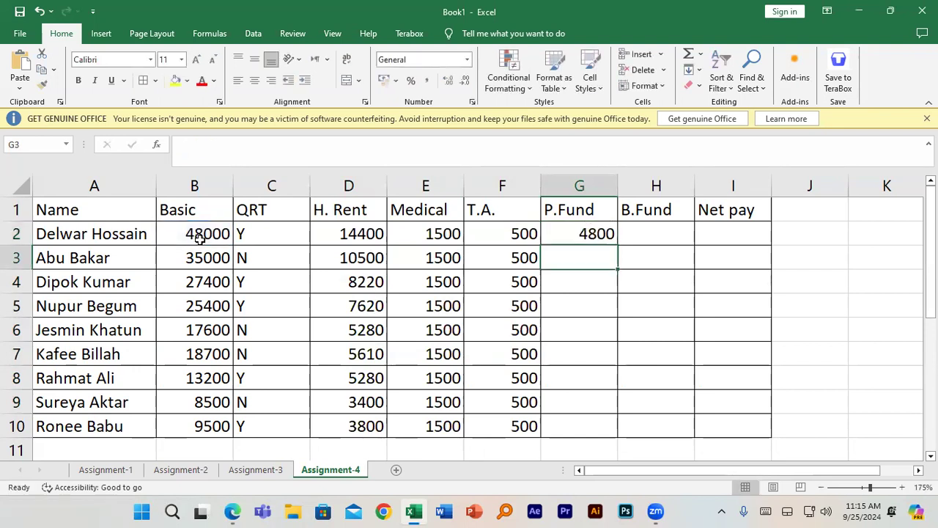
- Fill the P.Fund formula from G2 down through G10
left_click(591, 233)
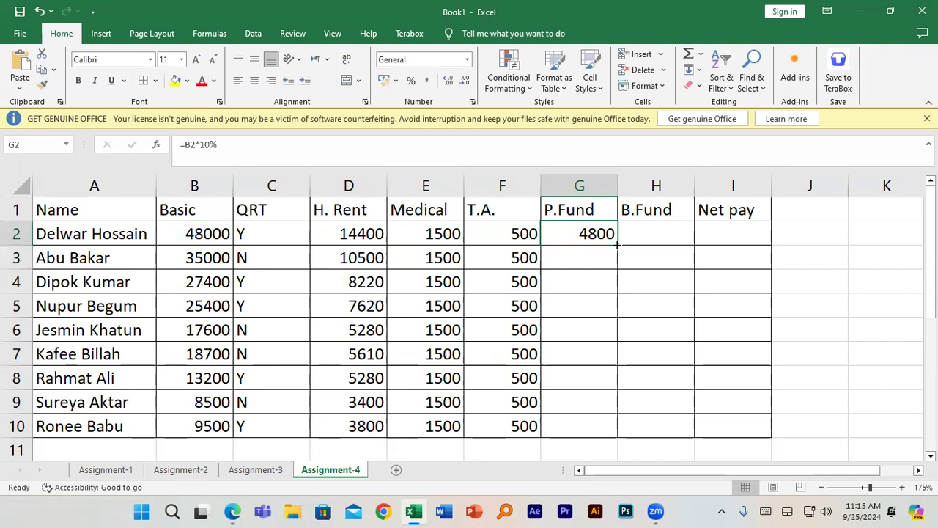
double_click(617, 245)
- Select H2 for the B.Fund calculation and check the B. Fund condition in the TT assignment PDF
left_click(658, 246)
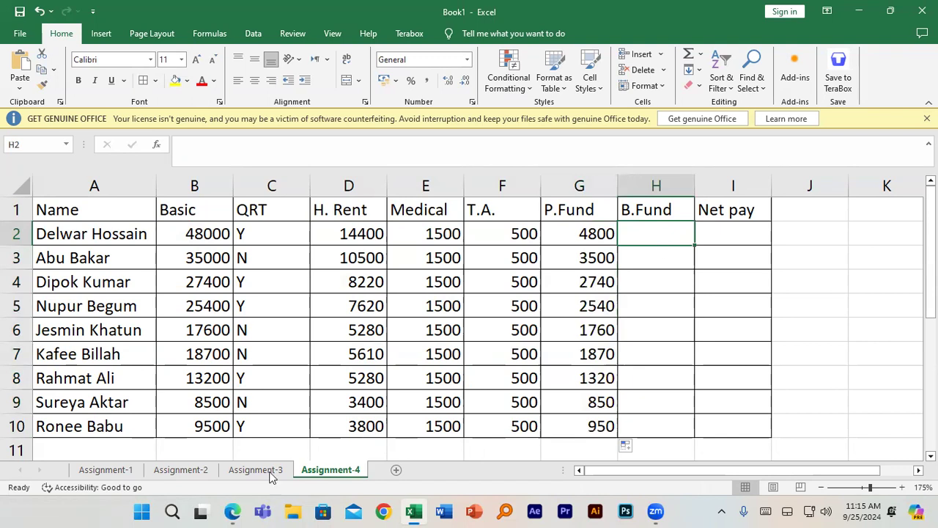
left_click(231, 511)
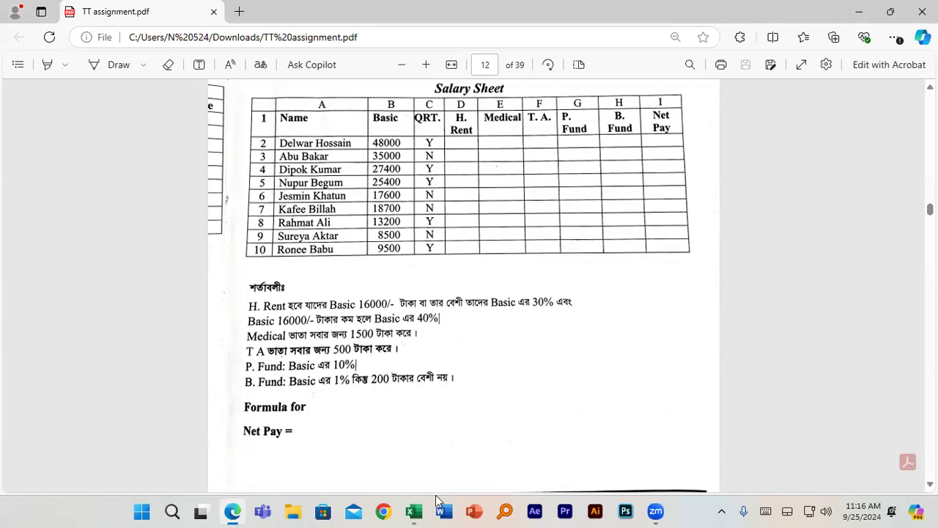
left_click(414, 511)
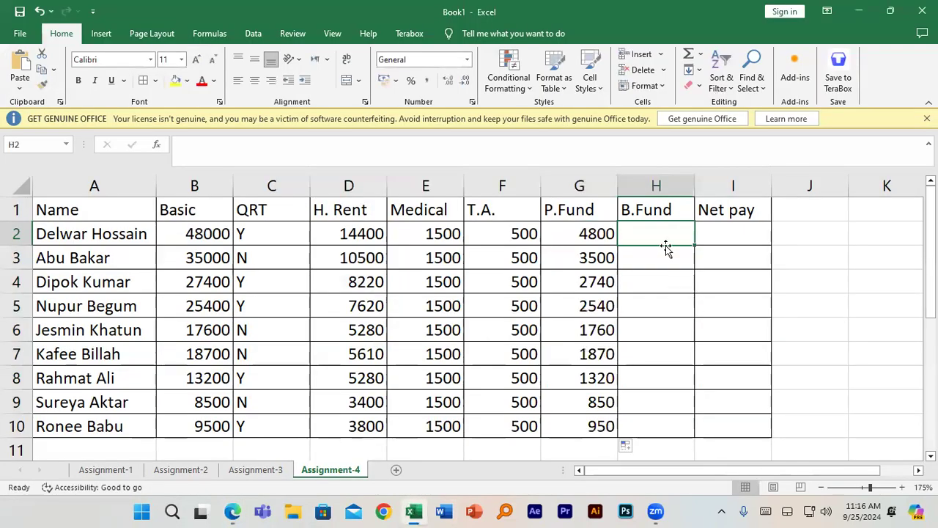
- Calculate the B.Fund in H2 with the formula =IF(B2*1%>200,200,B2*1%) and fill it down through H10
type("=IF(")
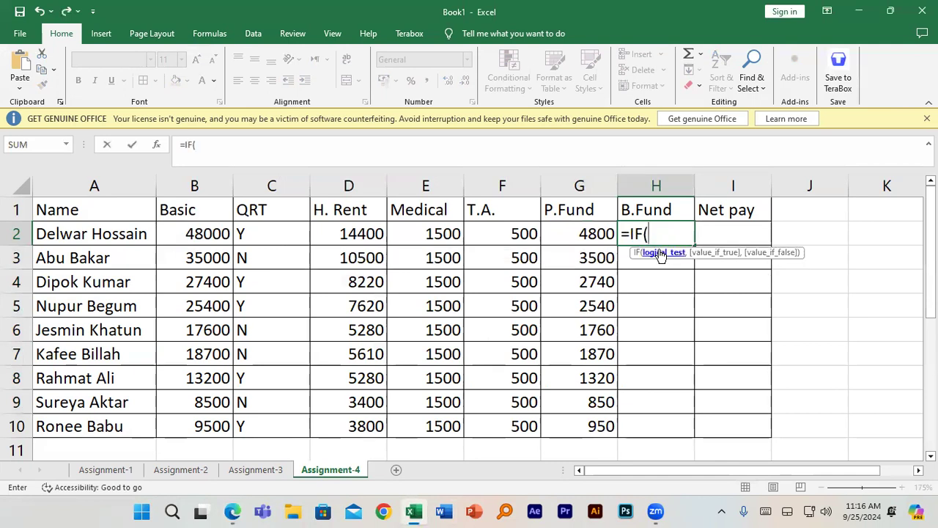
left_click(197, 233)
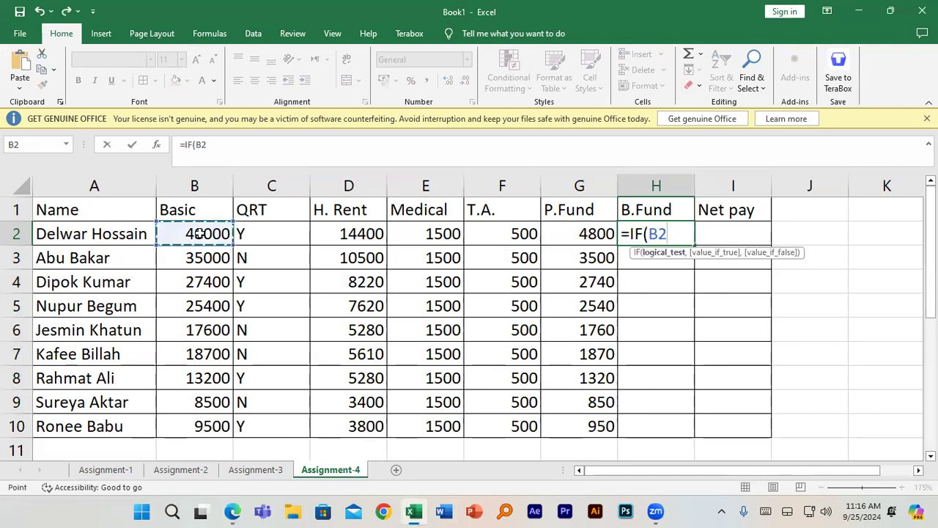
type("*1%")
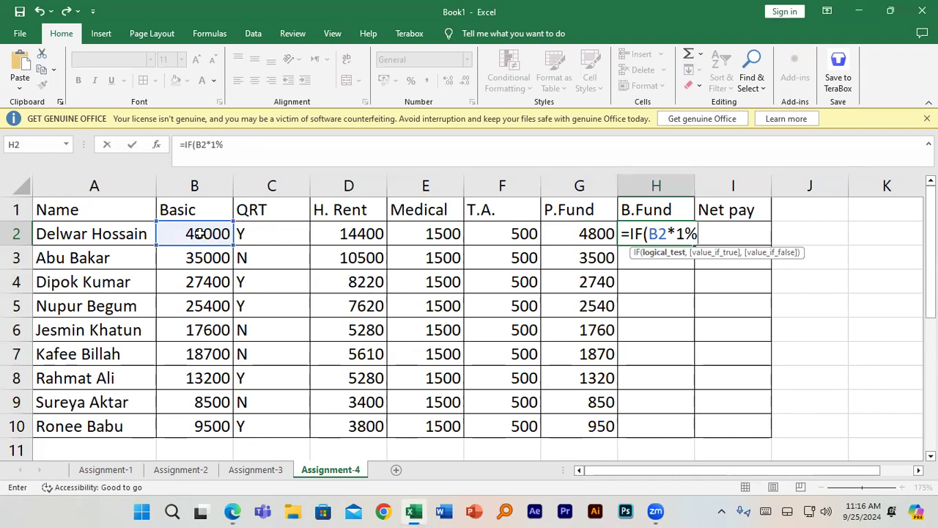
type(">200,200,")
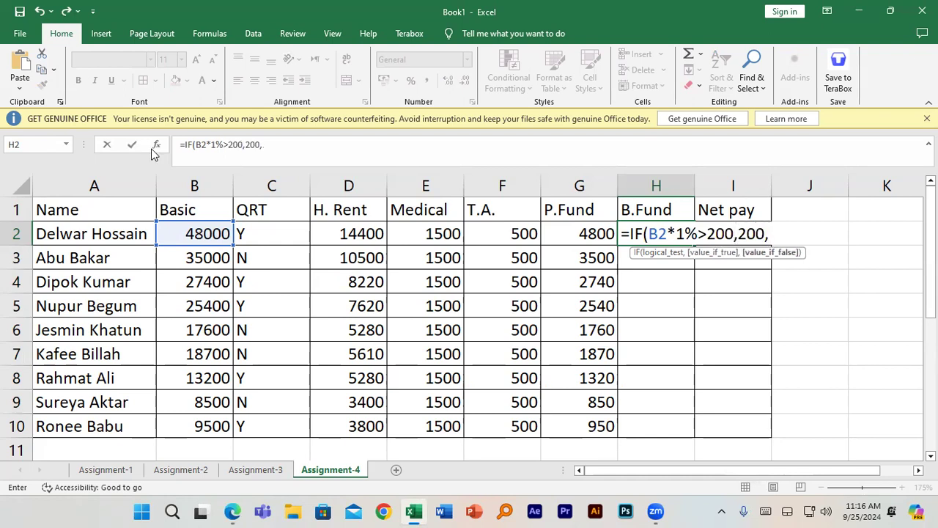
left_click(197, 233)
type("*1%)")
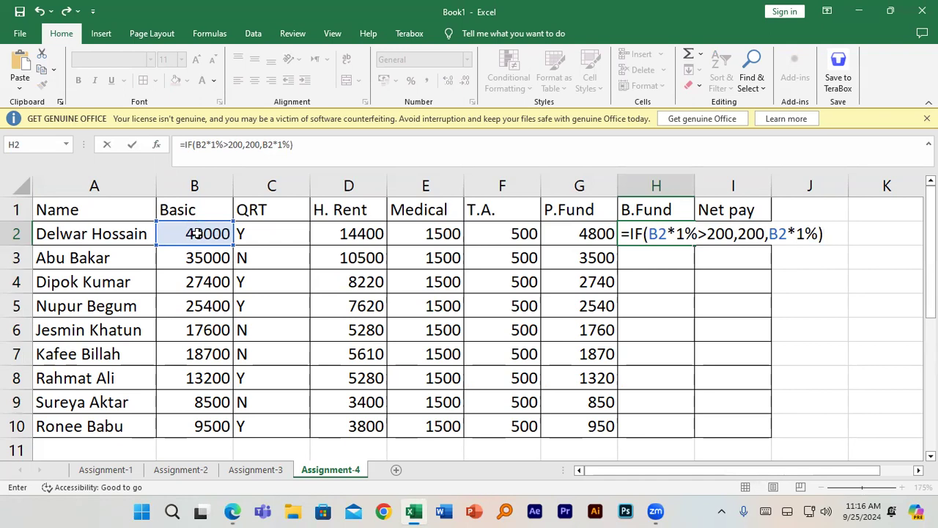
key("Return")
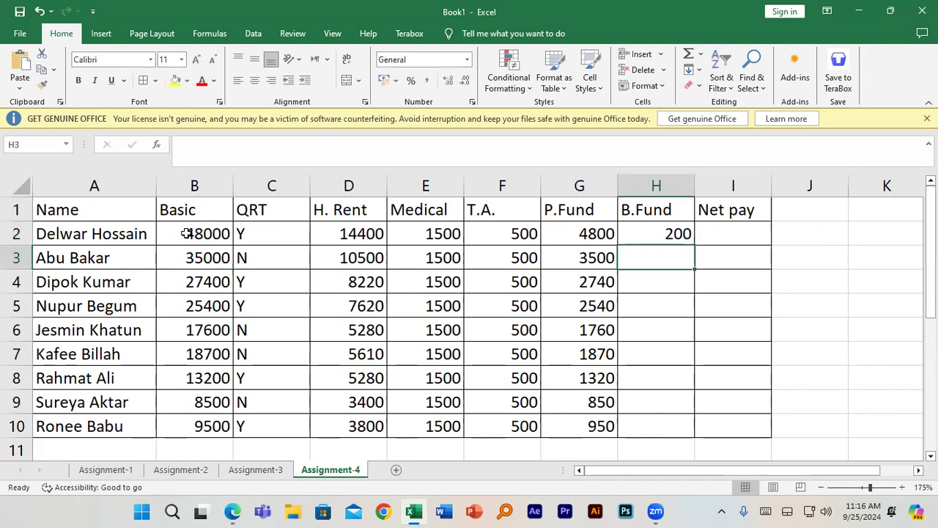
left_click(655, 236)
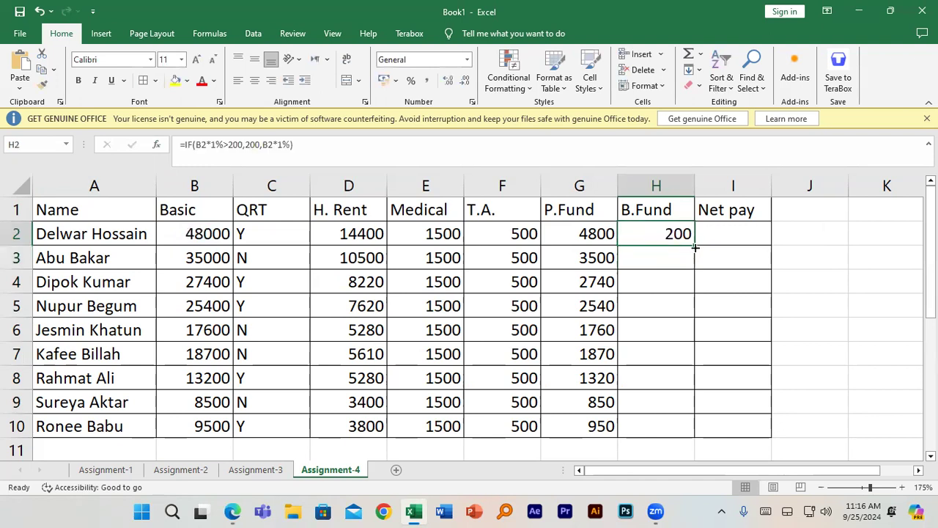
double_click(694, 247)
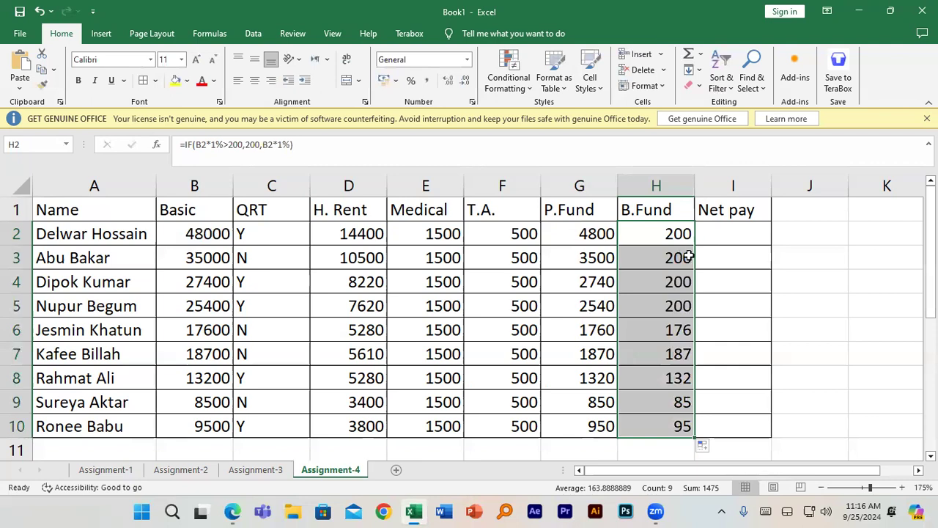
- Start the Net pay formula in I2 as an IF function with the logical test C2="N"
left_click(723, 232)
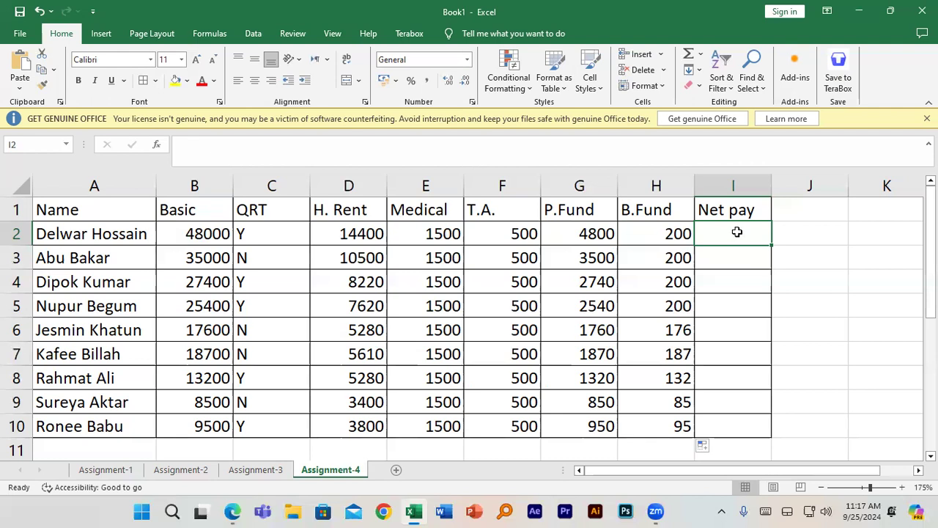
type("=")
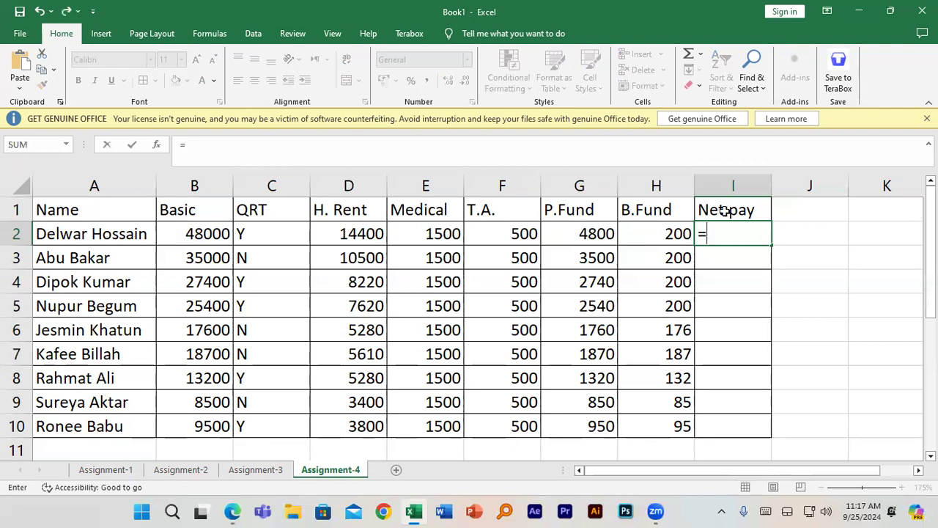
type("if")
key("Tab")
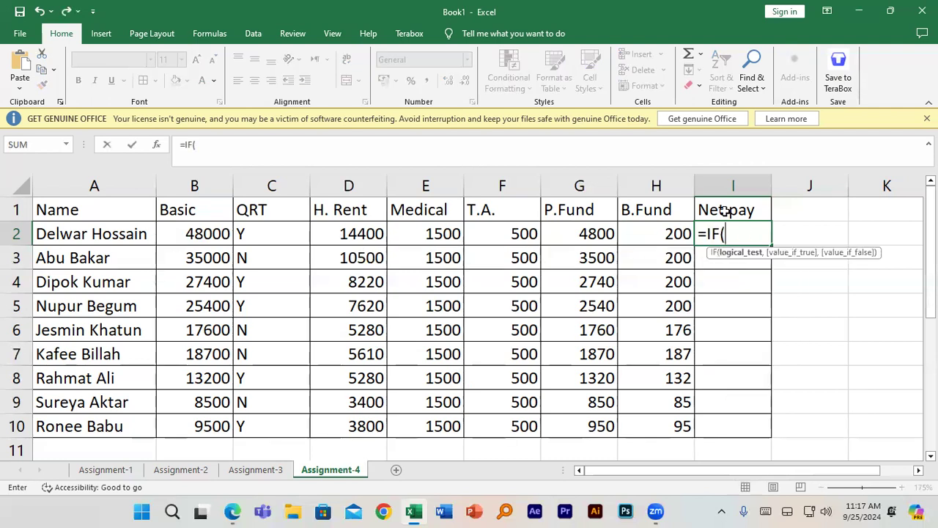
left_click(291, 233)
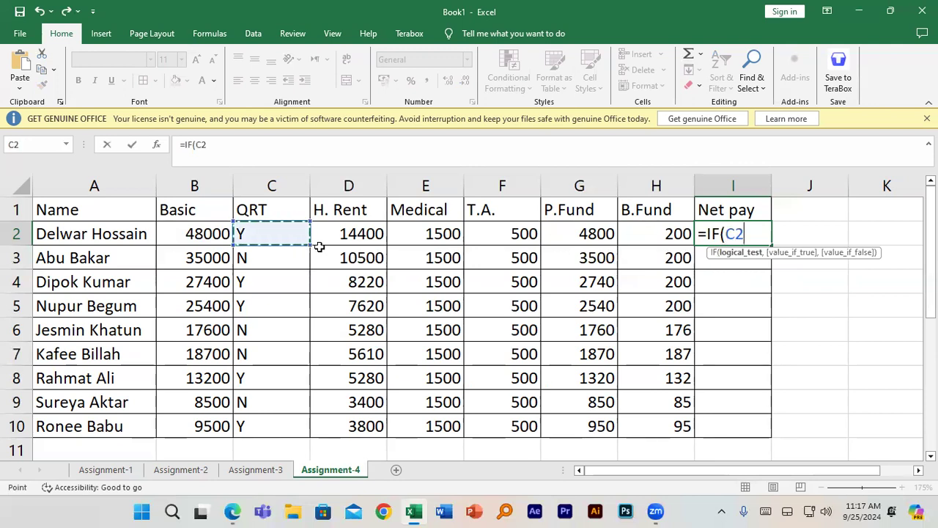
type("=")
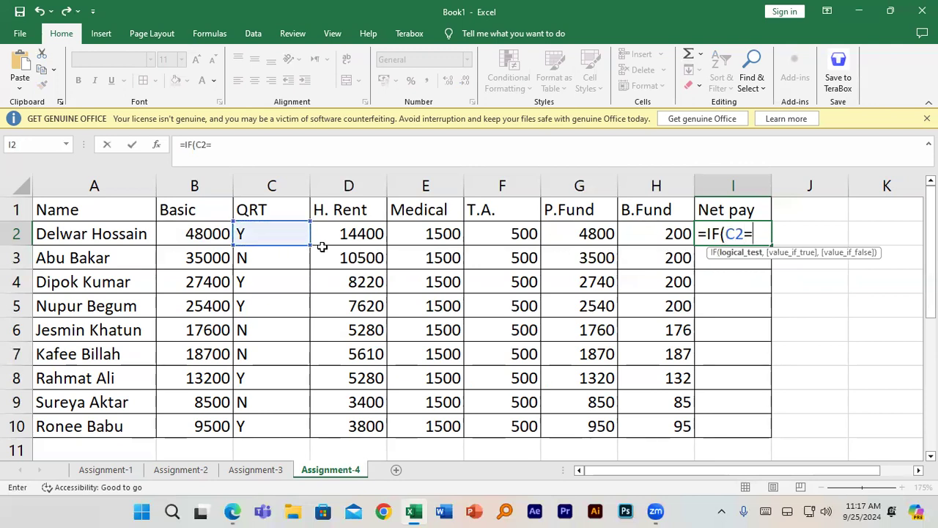
type("\"N")
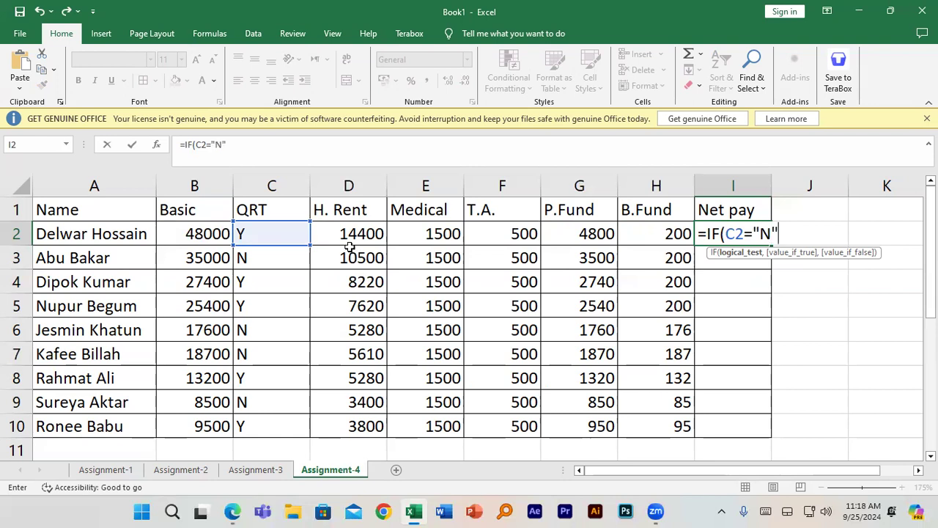
type("\",")
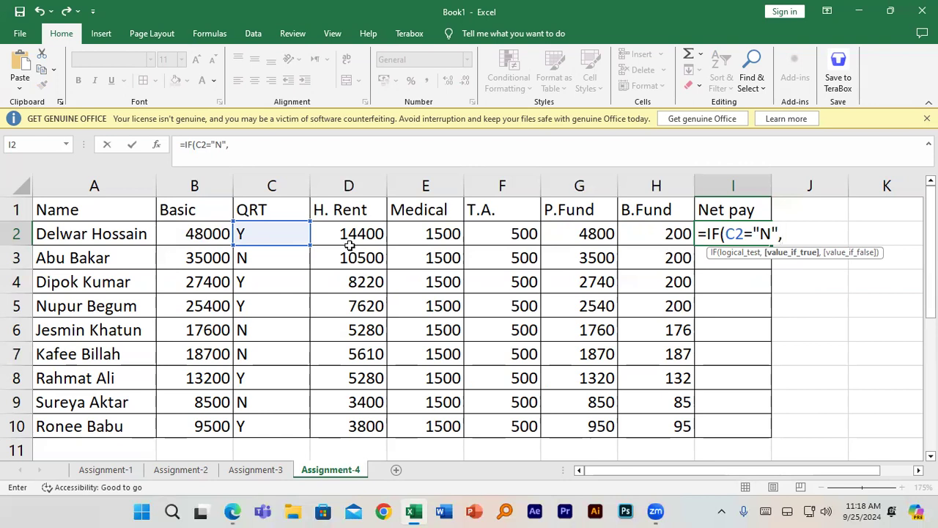
- Add B2+D2+E2+F2-G2-H2 as the value-if-true argument of the Net pay formula
left_click(209, 234)
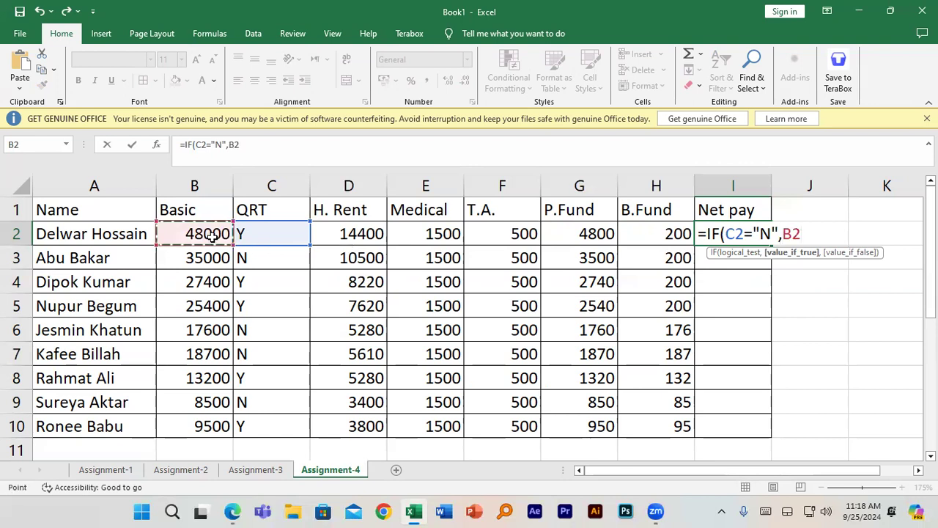
type("+")
left_click(334, 233)
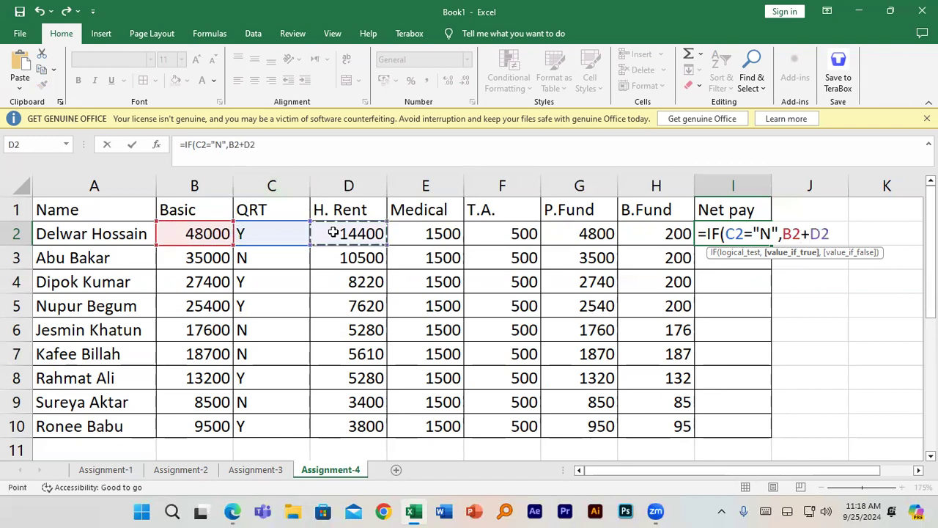
type("+")
left_click(414, 236)
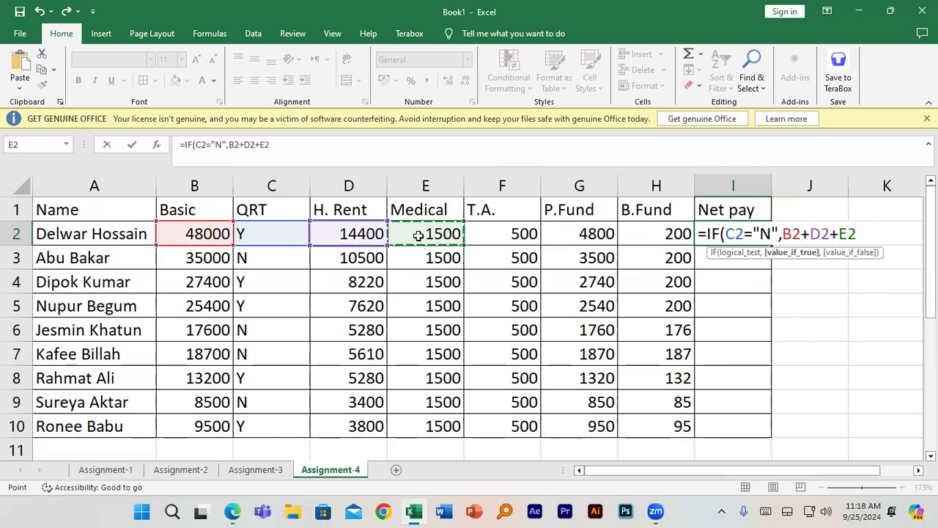
type("+")
left_click(500, 237)
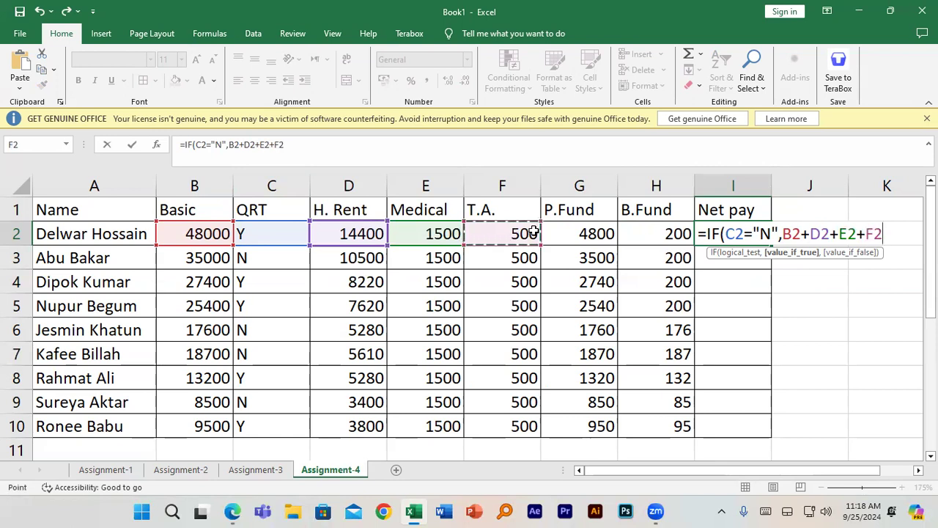
type("-")
left_click(568, 234)
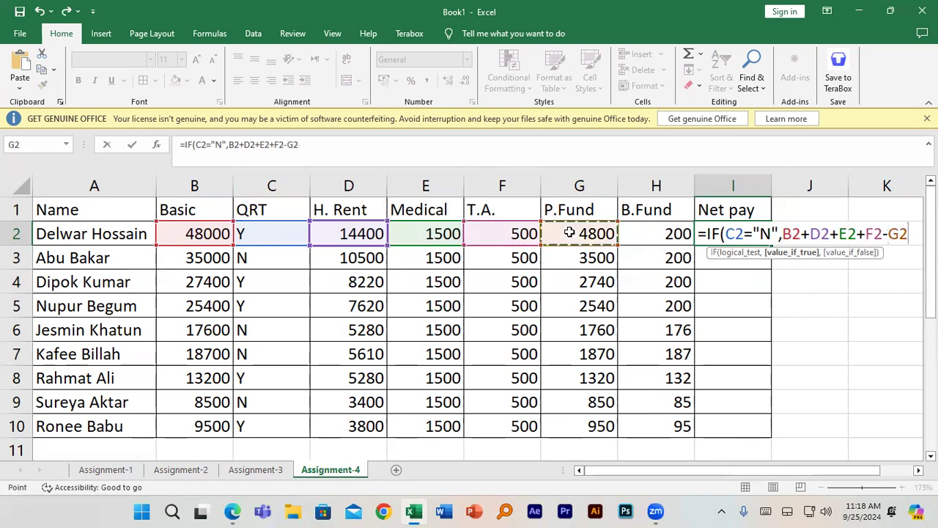
type("-")
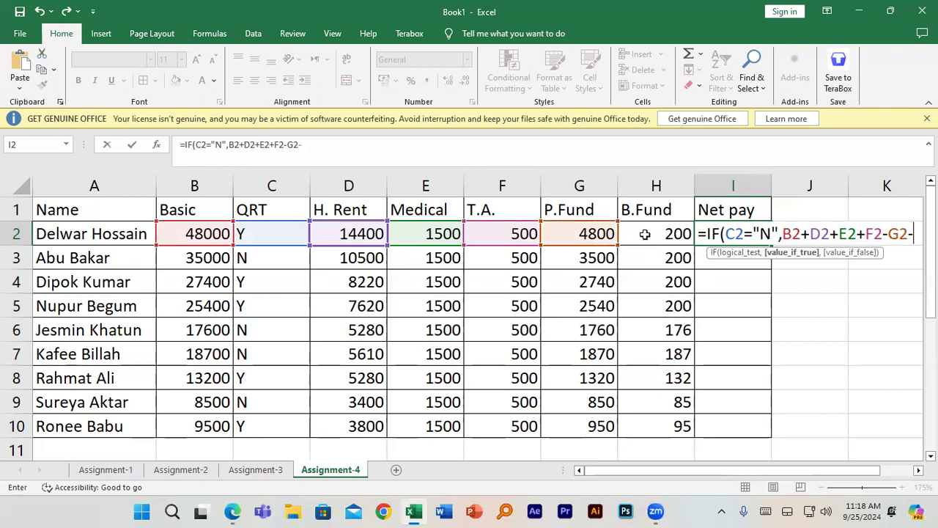
left_click(644, 234)
type(",")
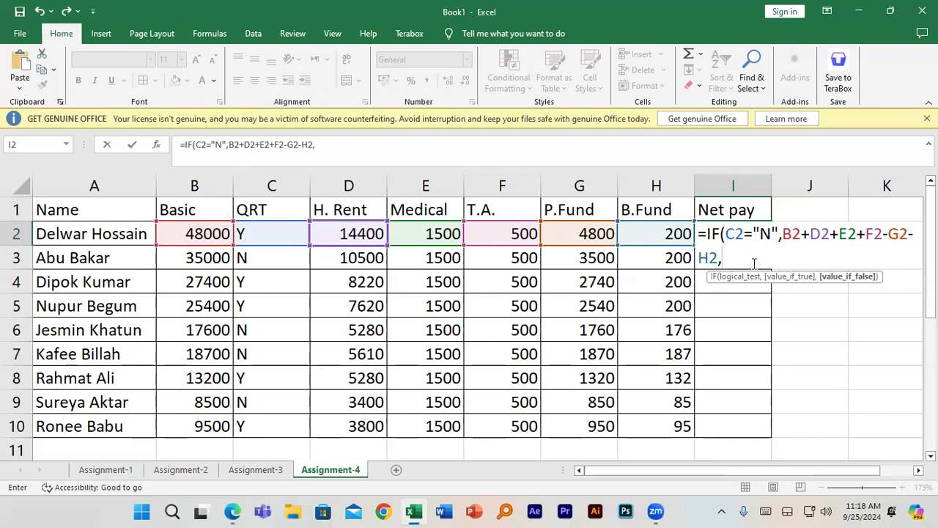
- Complete the Net pay formula with B2+E2+F2-G2-H2 as the value-if-false argument and fill it from I2 down through I10
left_click_drag(779, 233, 727, 234)
left_click(764, 234)
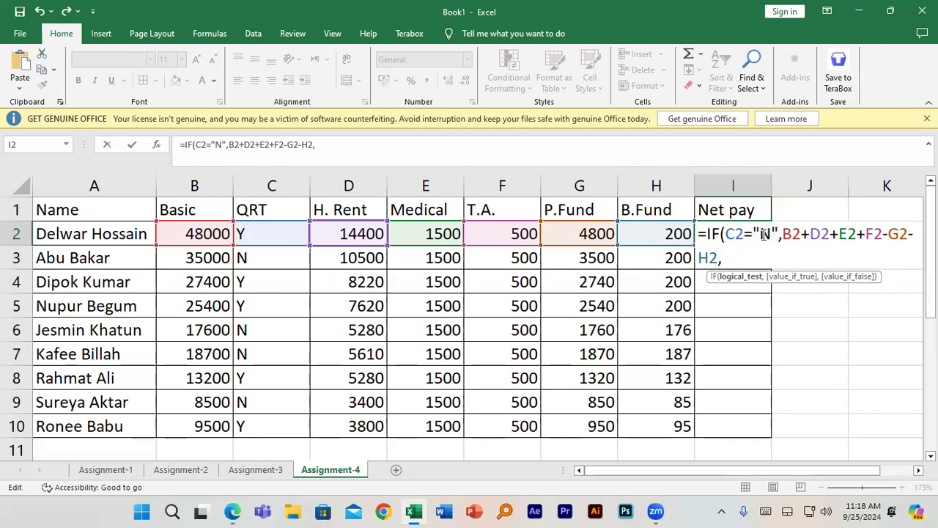
left_click(208, 231)
type("+")
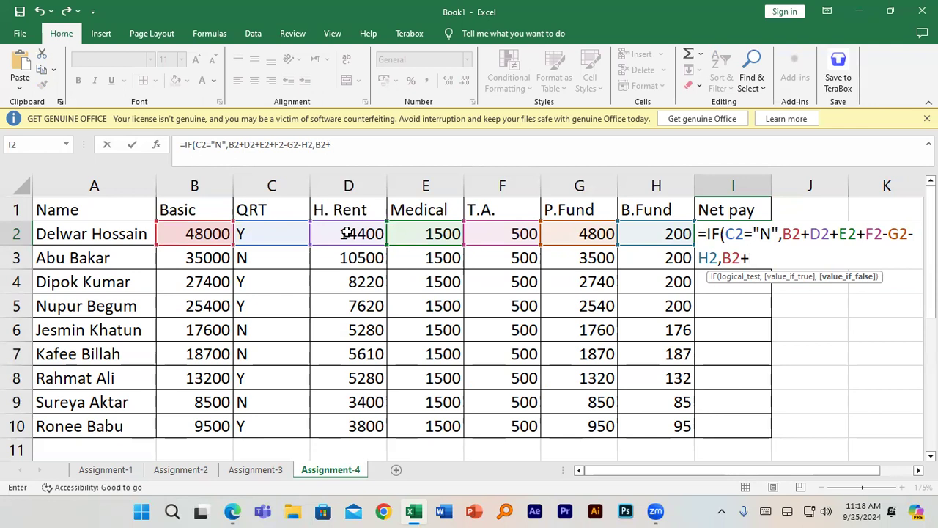
left_click(415, 233)
type("+")
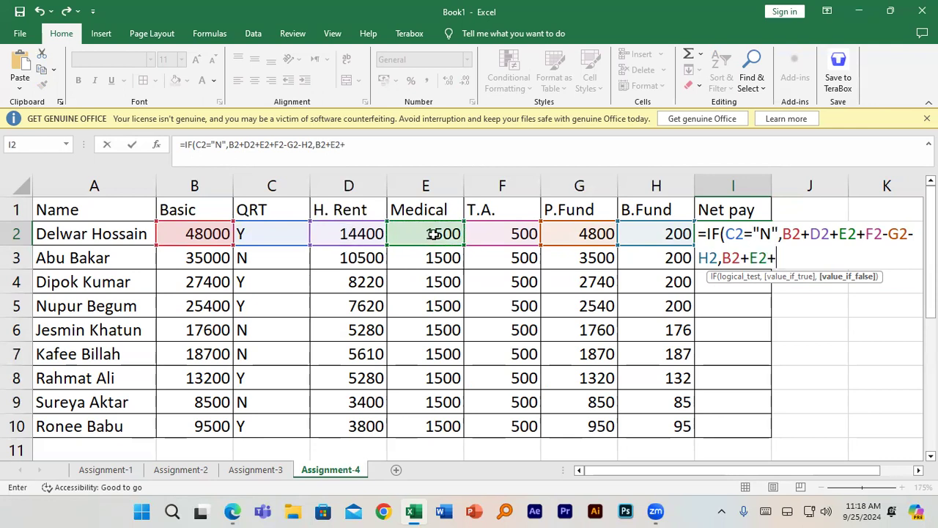
left_click(487, 231)
type("-")
left_click(590, 233)
type("-")
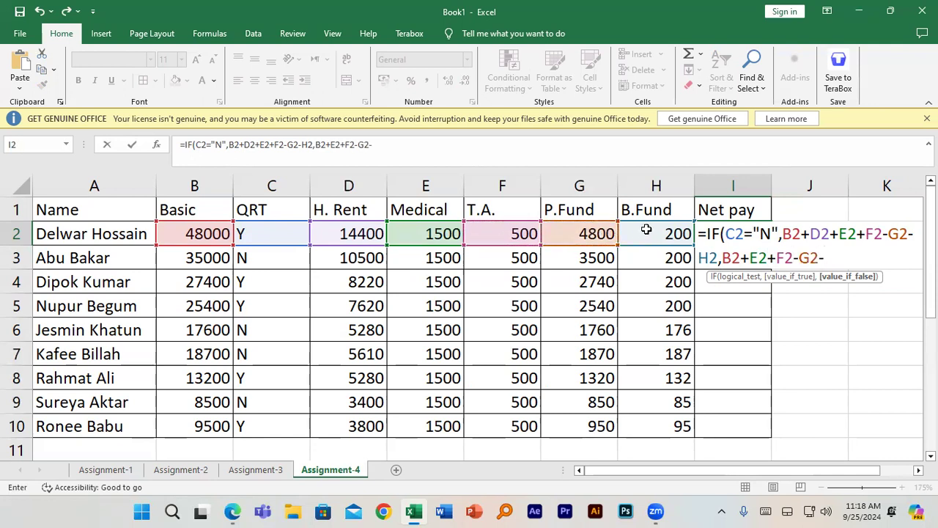
left_click(646, 229)
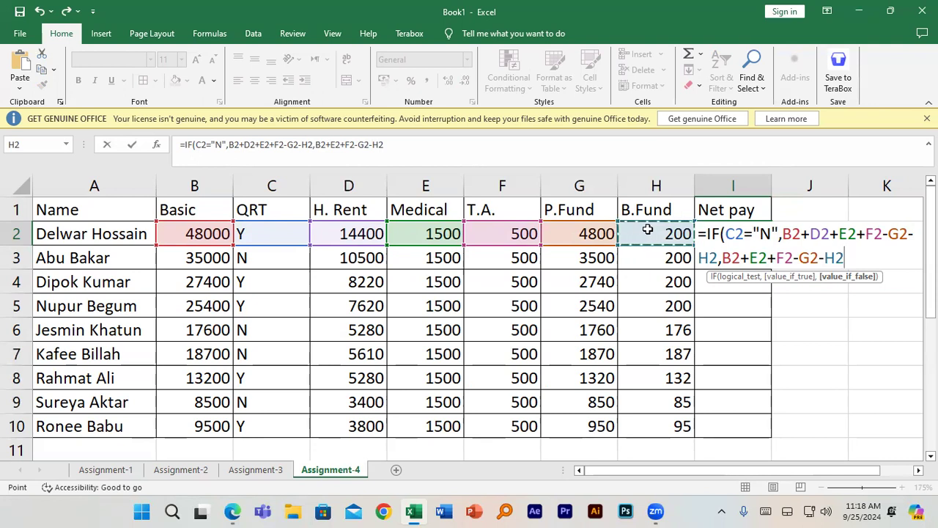
type(")")
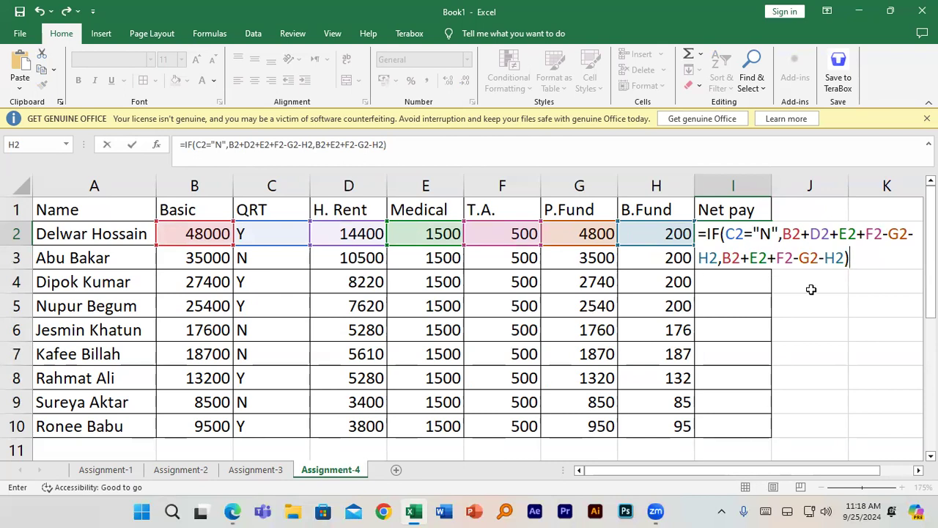
key("Return")
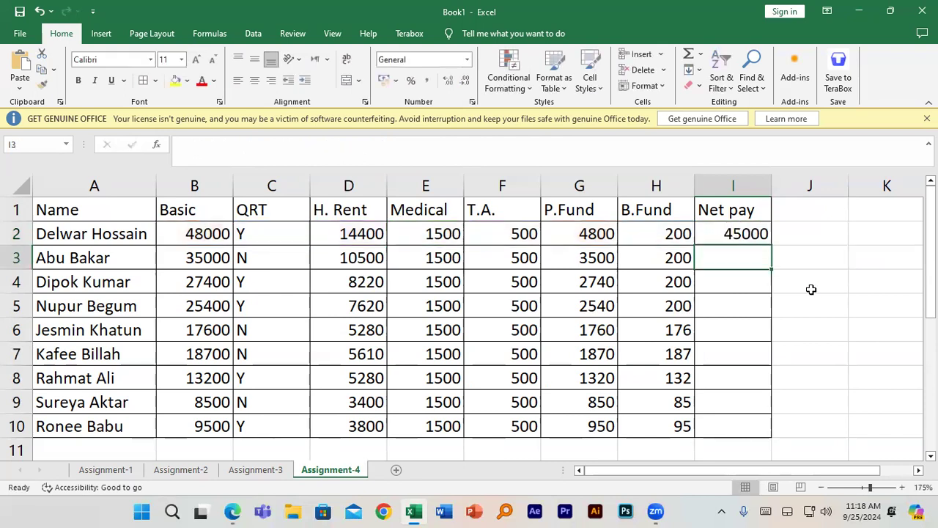
left_click(746, 235)
double_click(773, 243)
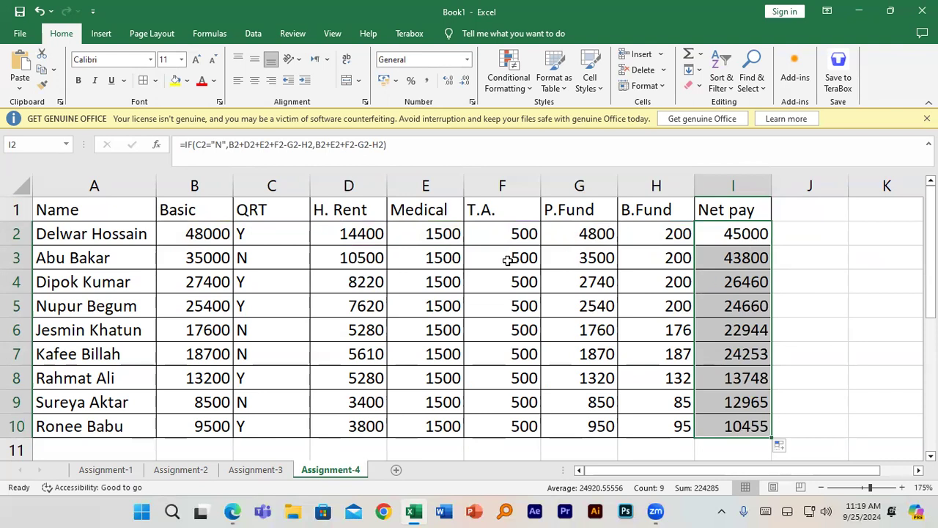
- Review the row 2 entries for H. Rent, Medical, T.A. and P.Fund, examining the formulas in D2 and G2
left_click(350, 234)
double_click(350, 233)
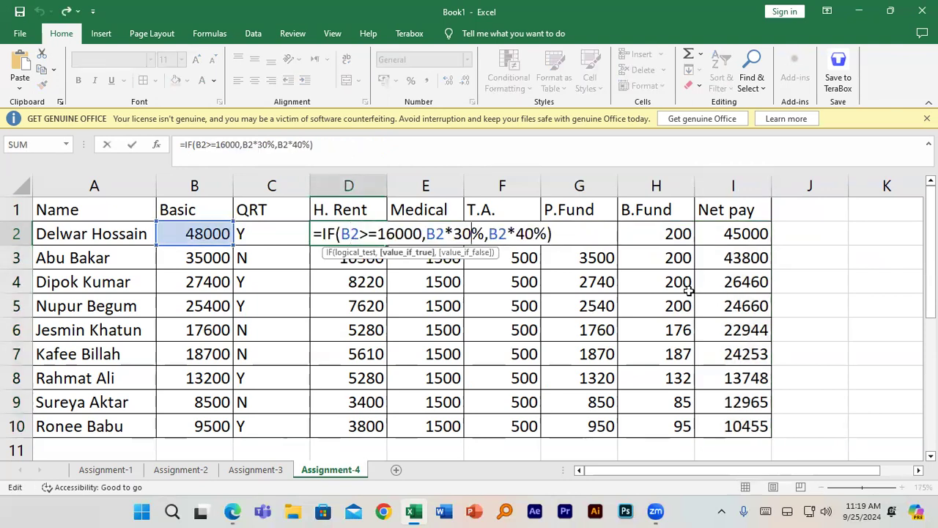
key("Return")
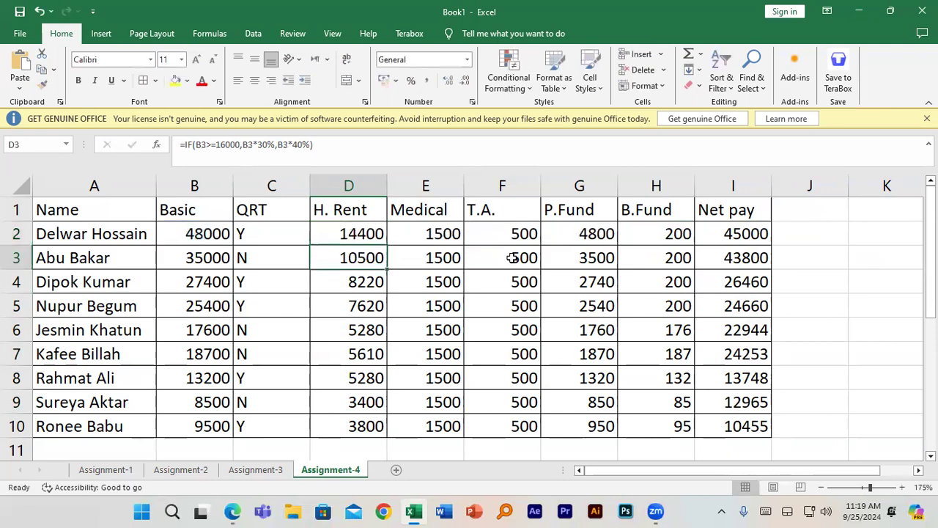
left_click(443, 233)
left_click(515, 235)
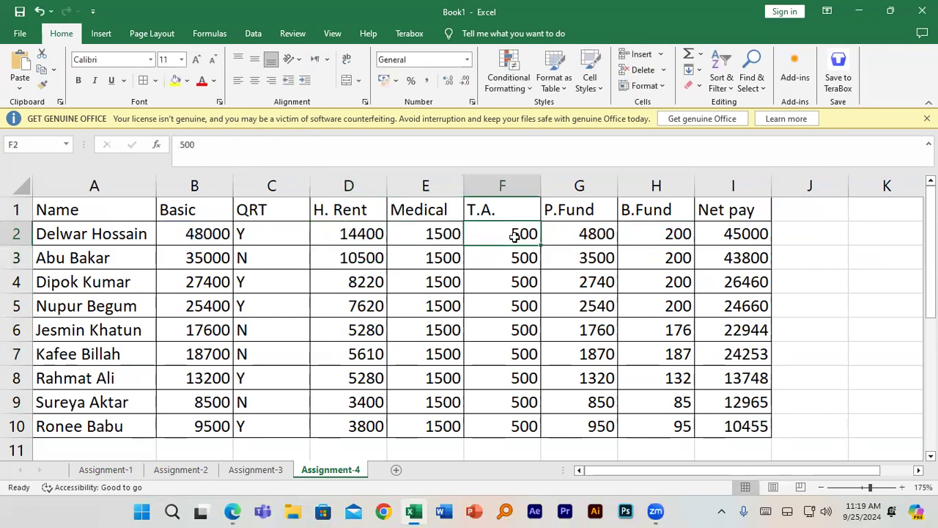
left_click(583, 233)
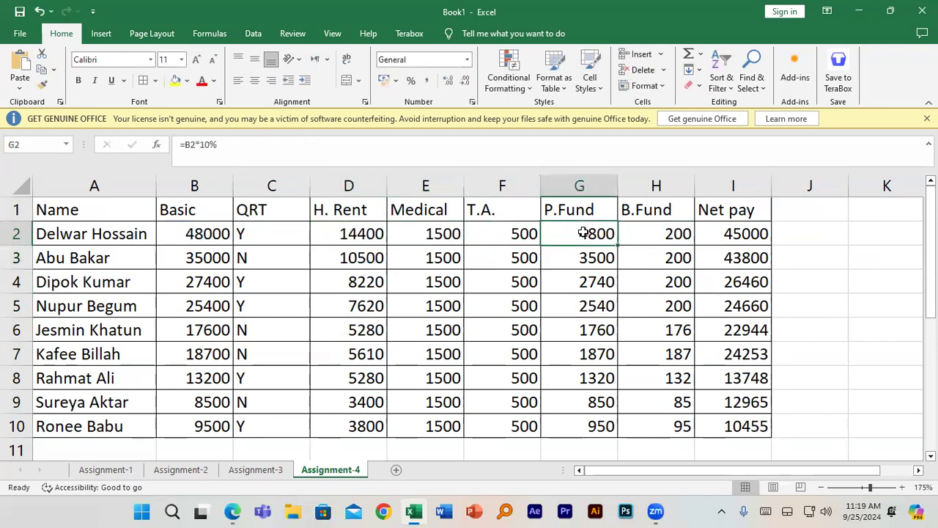
double_click(584, 233)
left_click(615, 235)
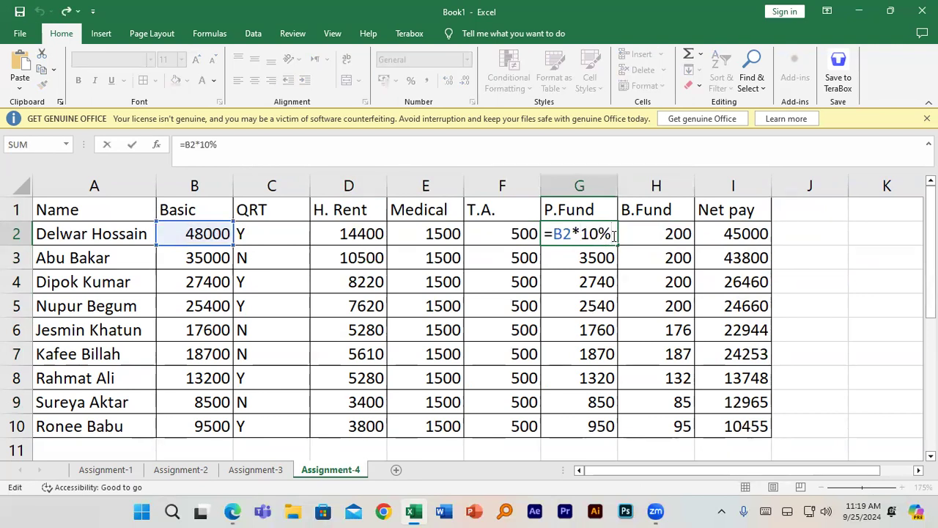
key("Escape")
- Examine the IF formulas behind B.Fund in H2 and Net pay in I2 without editing them
double_click(661, 236)
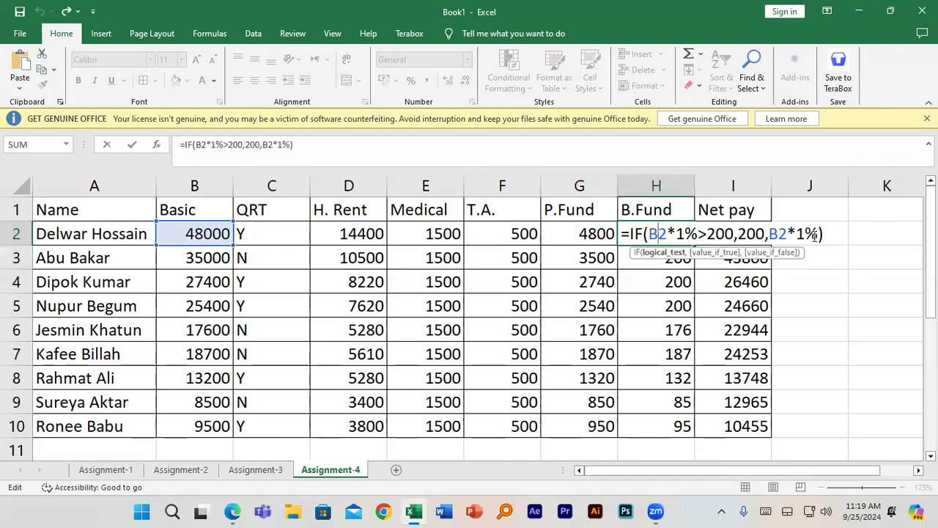
key("Return")
left_click_drag(842, 474, 870, 473)
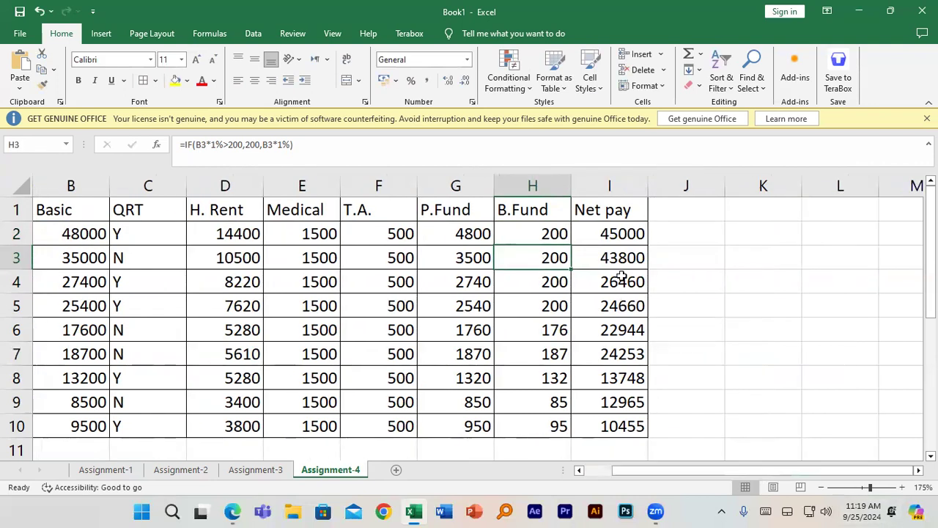
double_click(611, 234)
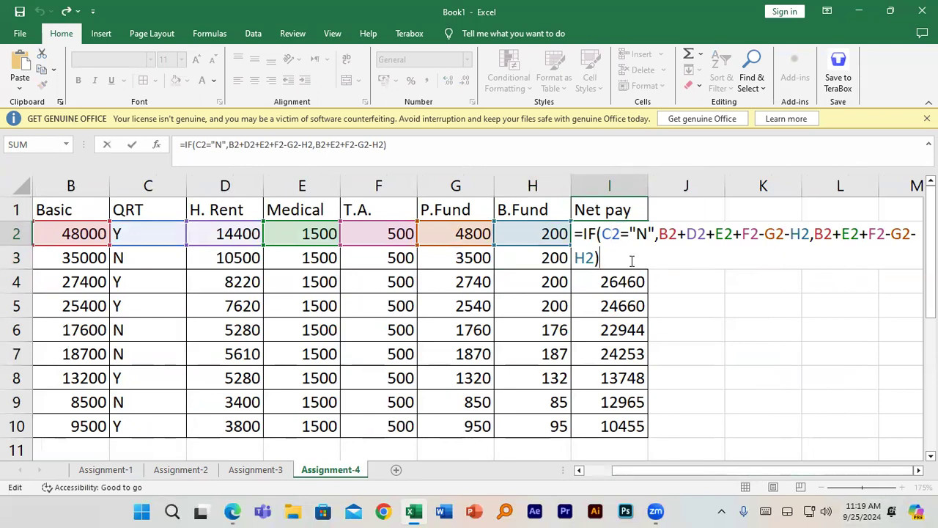
key("Return")
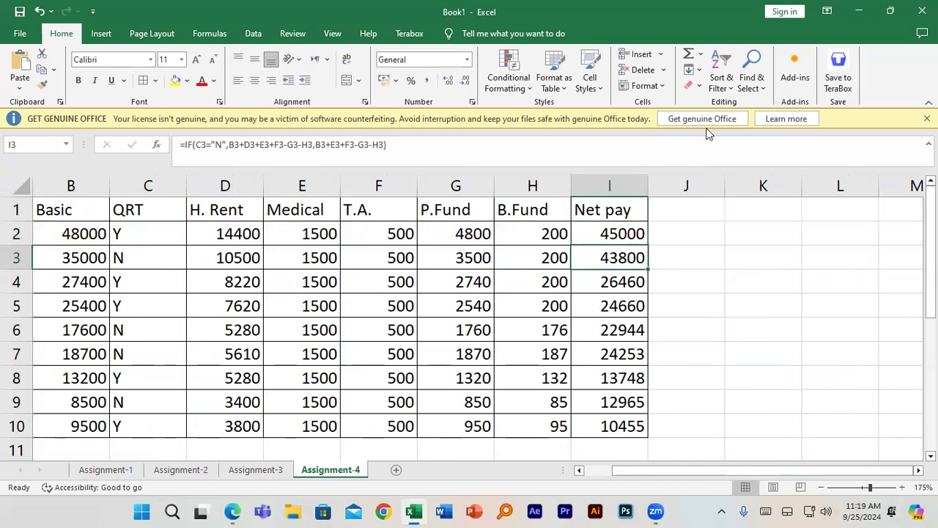